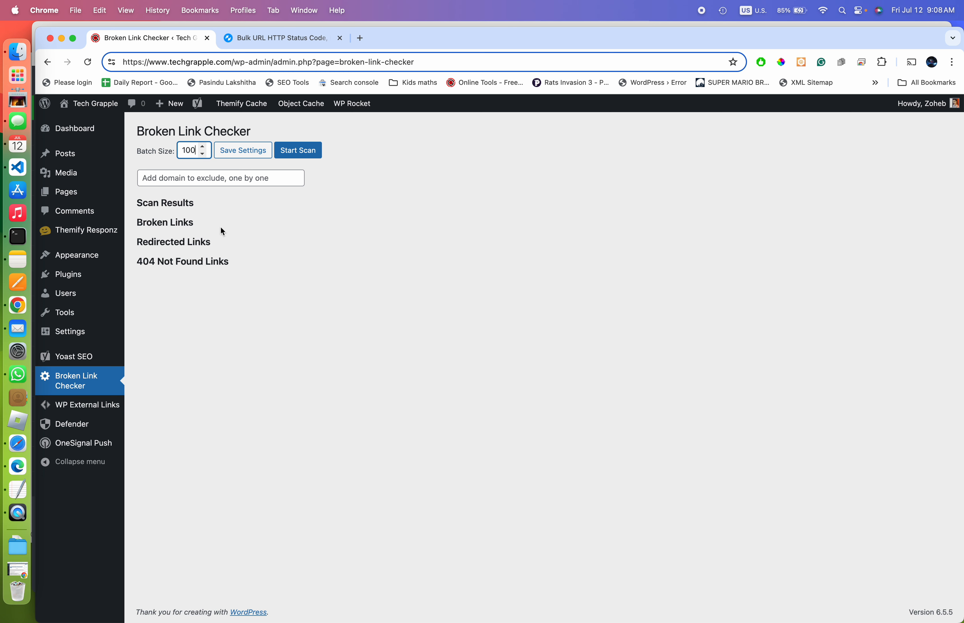
Save the Broken Link Checker batch size of 100 and dismiss the settings-saved notice
left_click(244, 151)
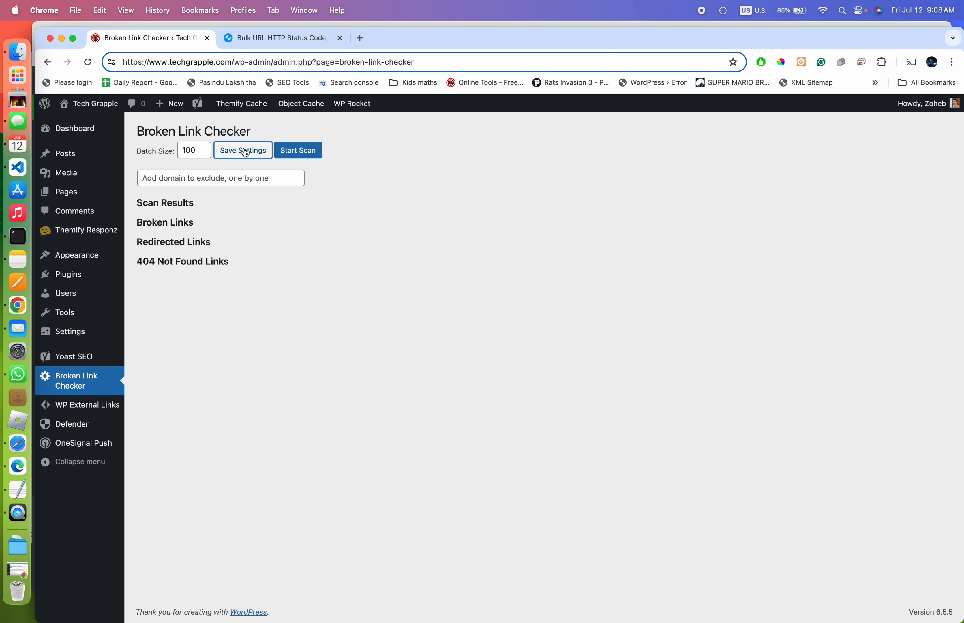
left_click(590, 133)
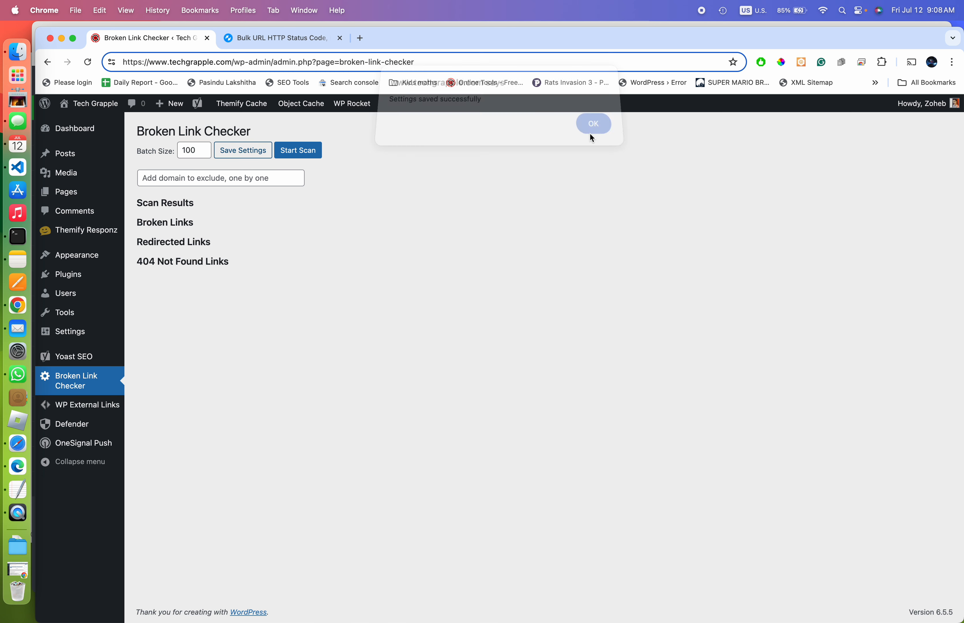
left_click(197, 175)
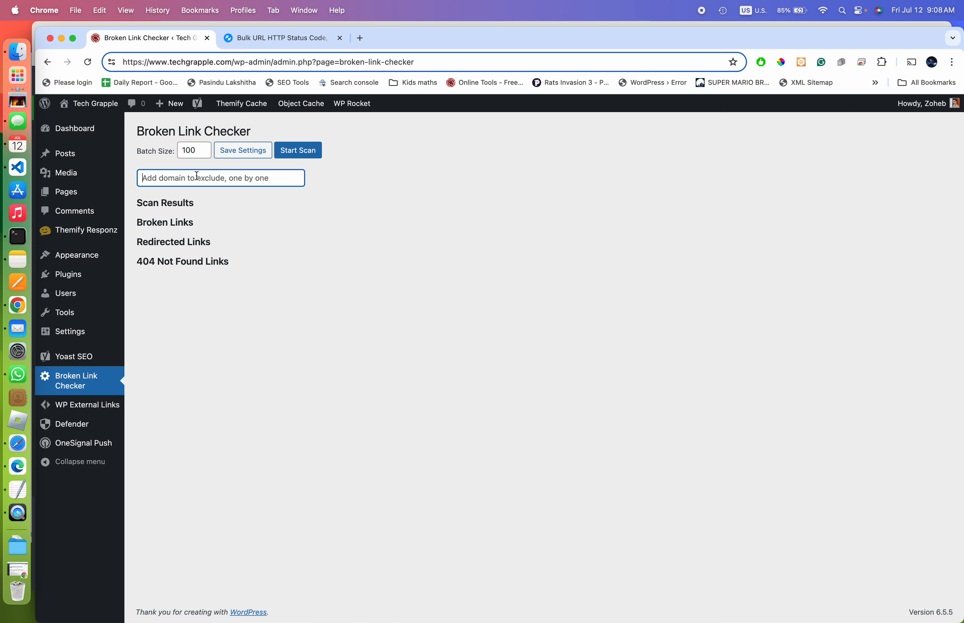
Add twitter.com and t.co to the Broken Link Checker excluded domains list
type("twitter.com")
key("Return")
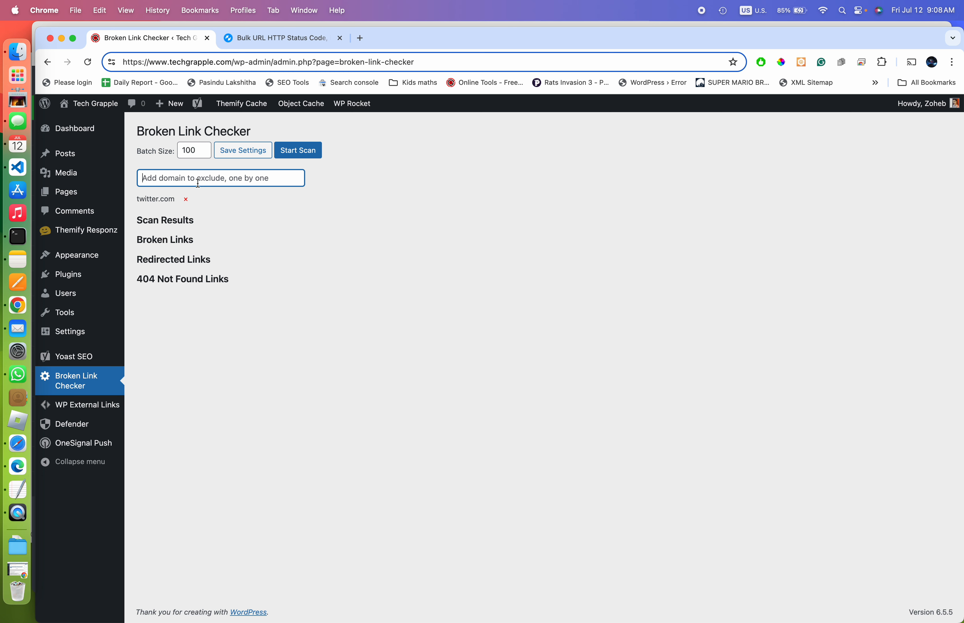
type("t.co")
key("Return")
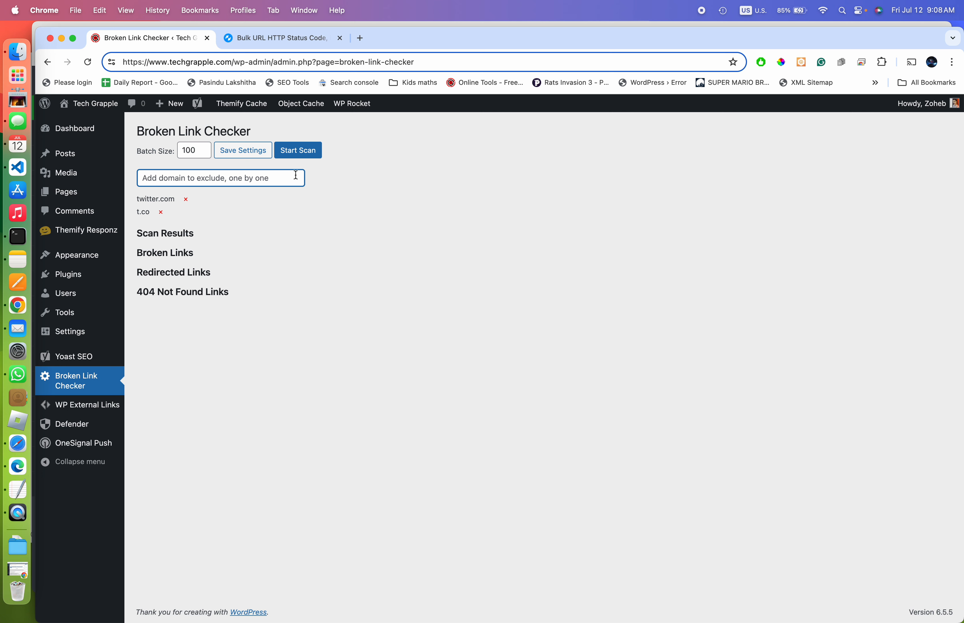
Start scanning the site's posts for broken links, then bring the TextEdit notes forward
left_click(300, 156)
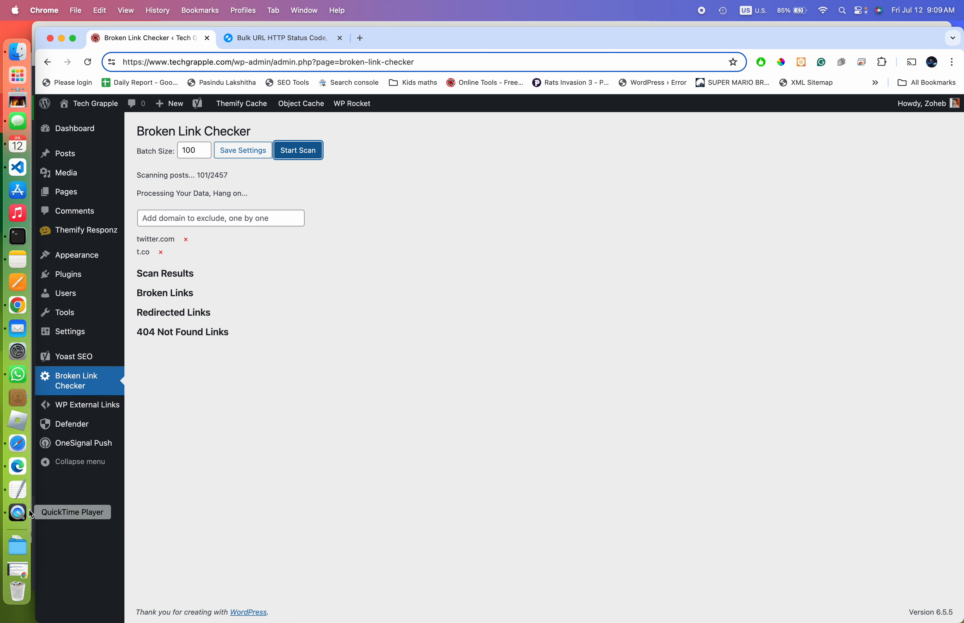
left_click(19, 491)
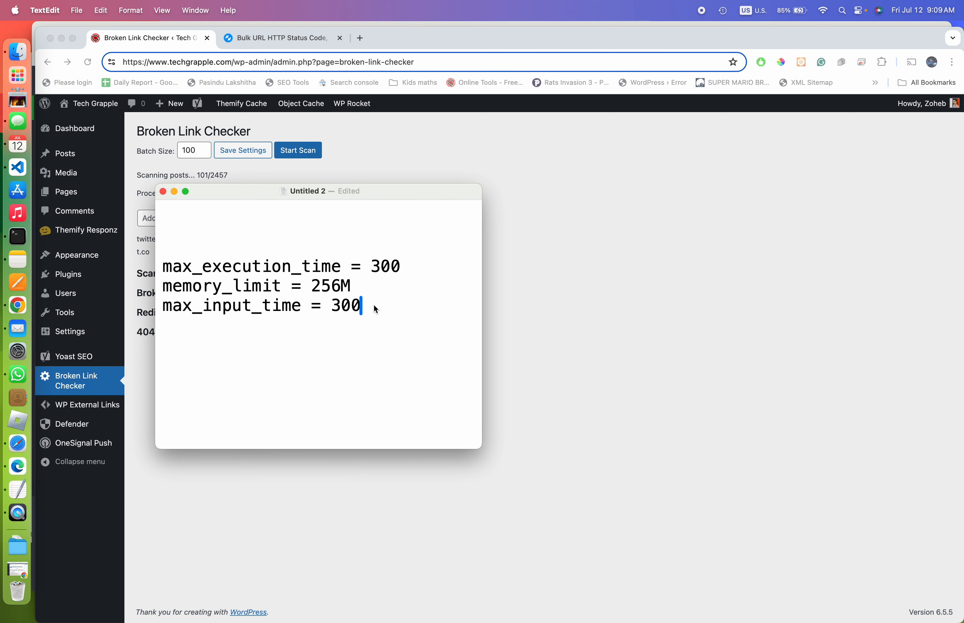
left_click_drag(373, 306, 163, 265)
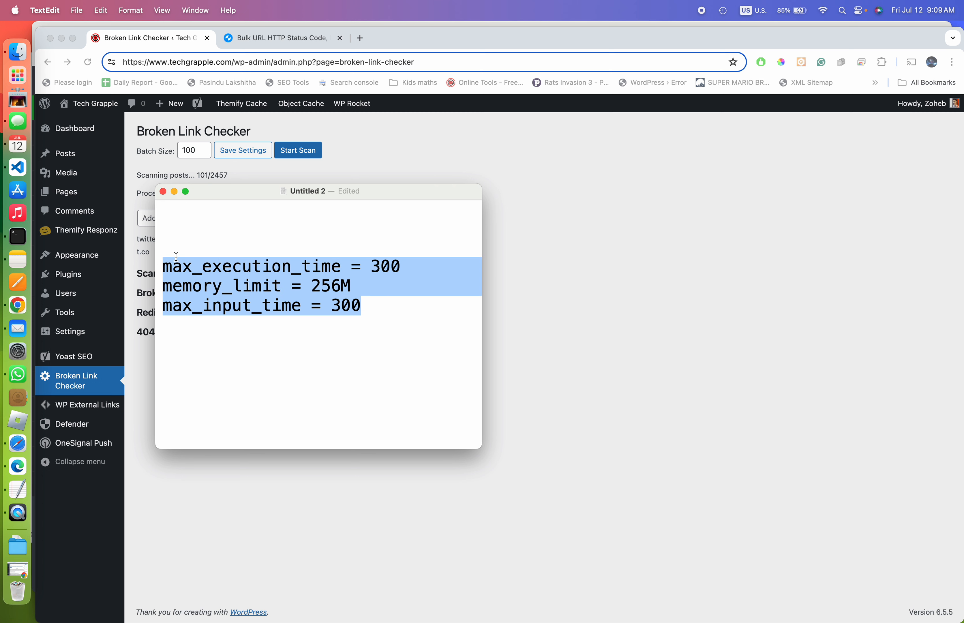
left_click(232, 243)
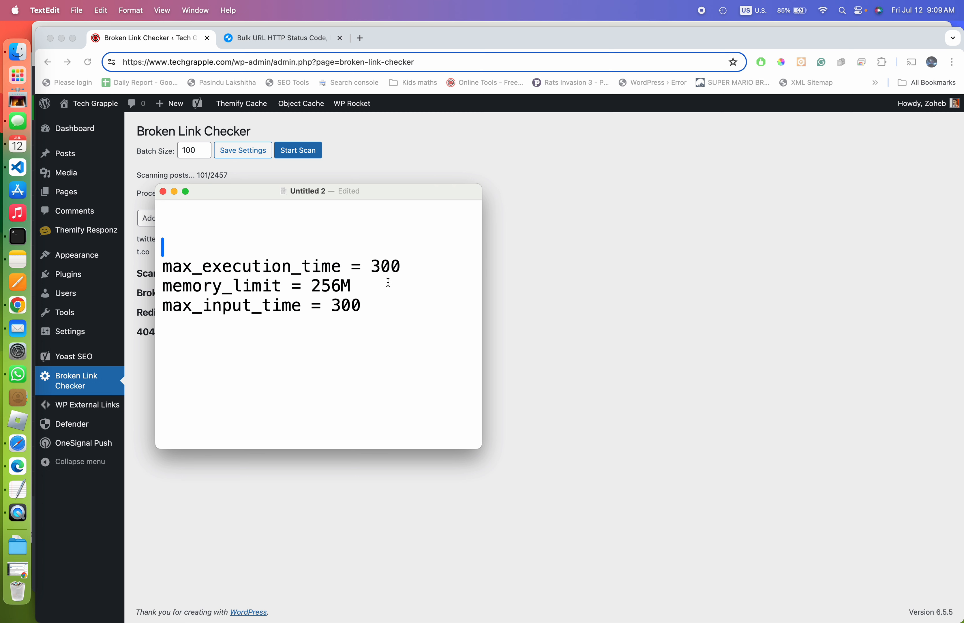
left_click_drag(401, 266, 311, 285)
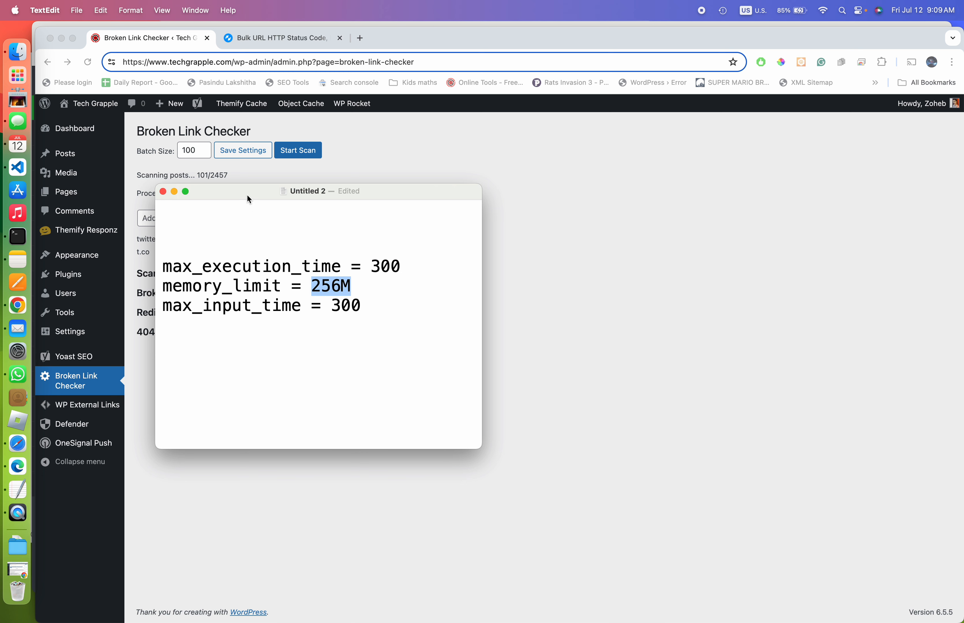
left_click_drag(246, 194, 254, 335)
left_click_drag(376, 410, 414, 409)
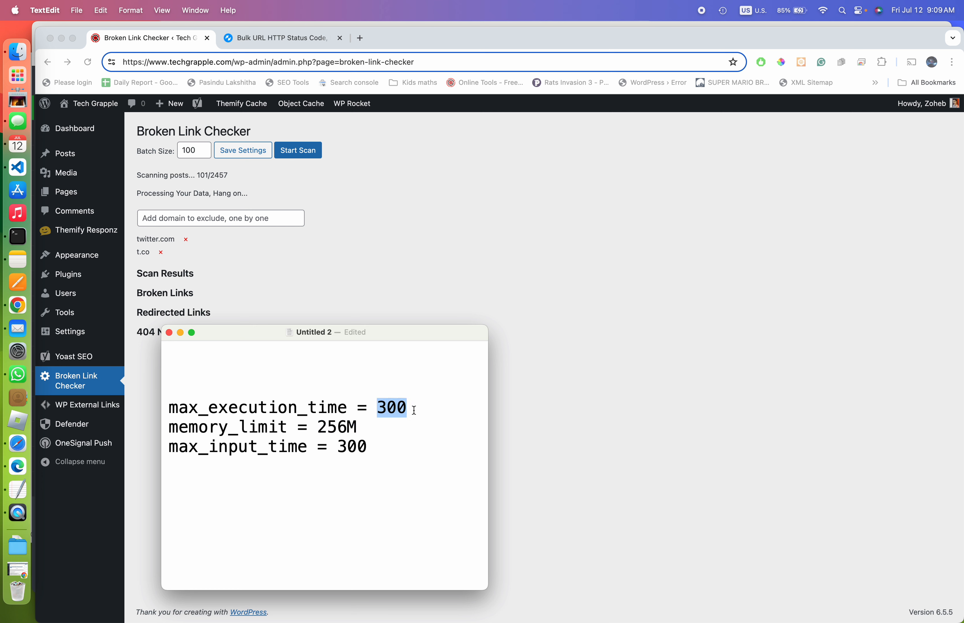
left_click(388, 409)
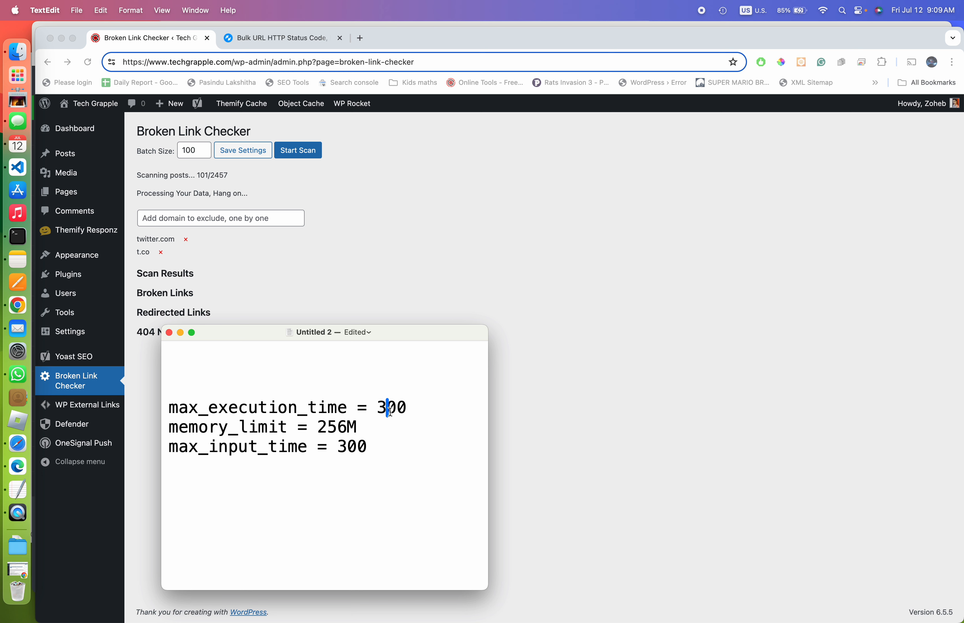
left_click_drag(170, 401, 374, 449)
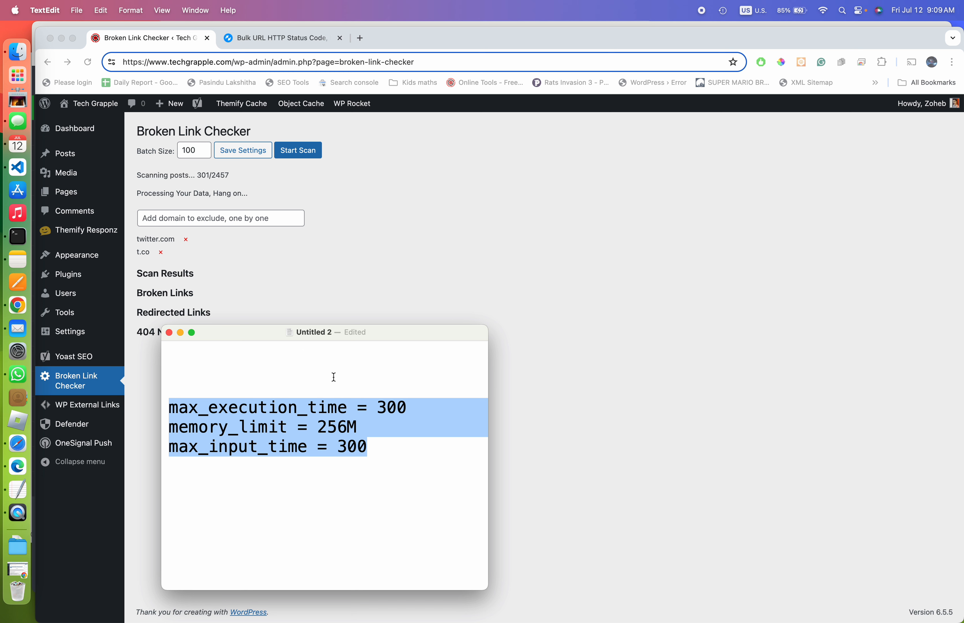
left_click(387, 402)
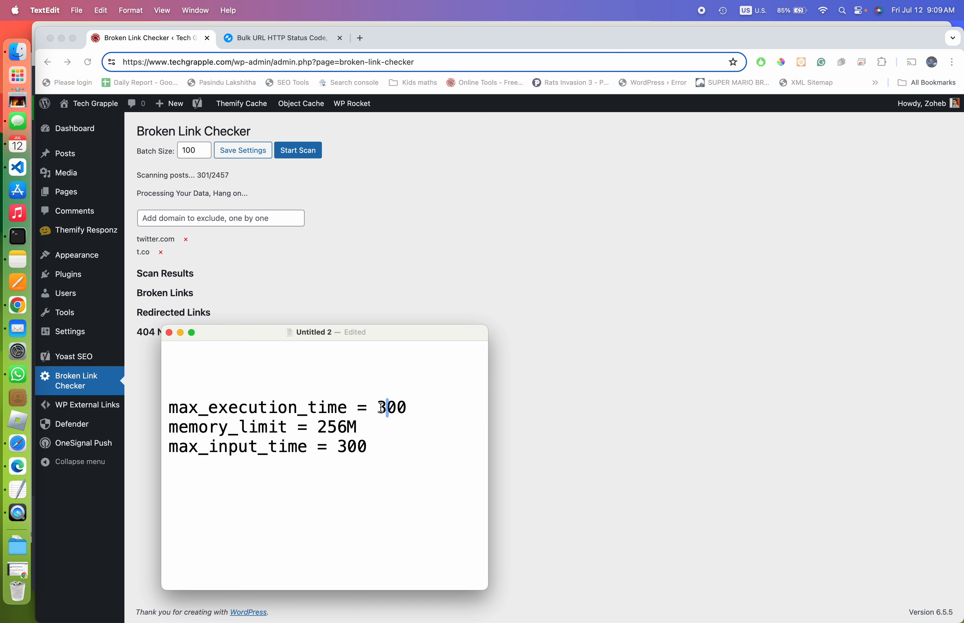
double_click(388, 405)
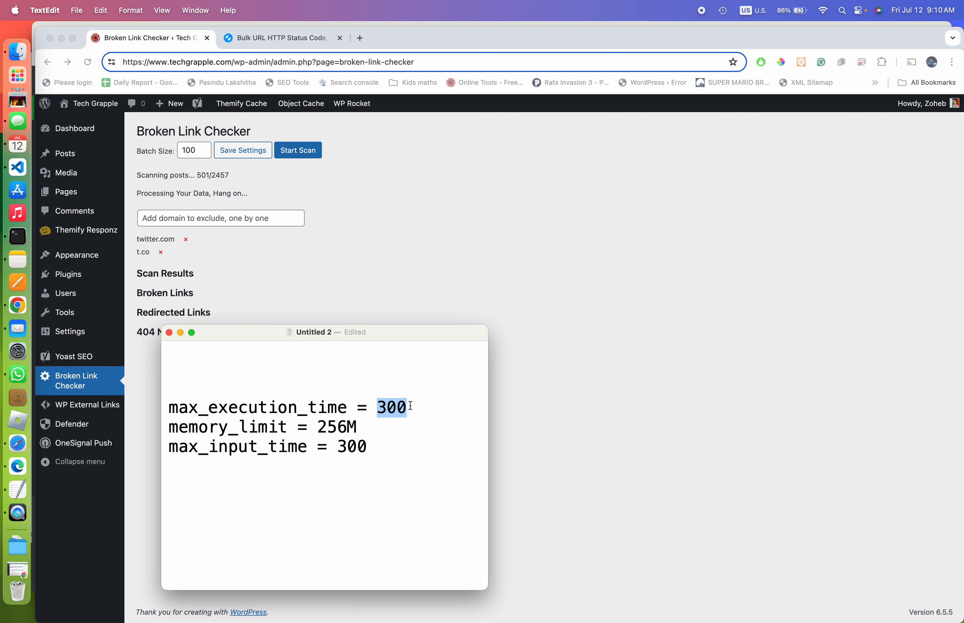
left_click_drag(408, 406, 379, 408)
left_click(353, 236)
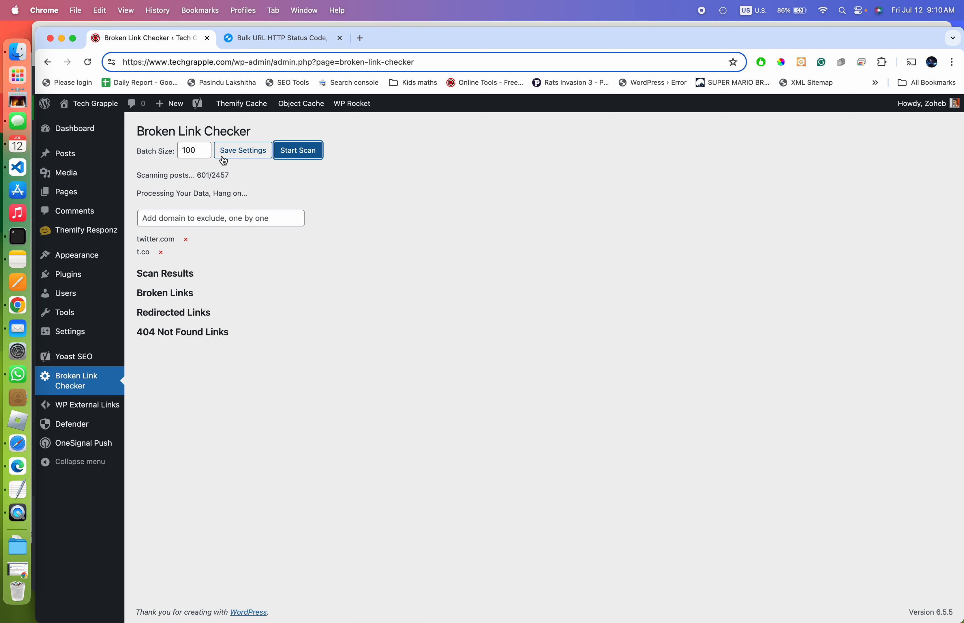
left_click(138, 176)
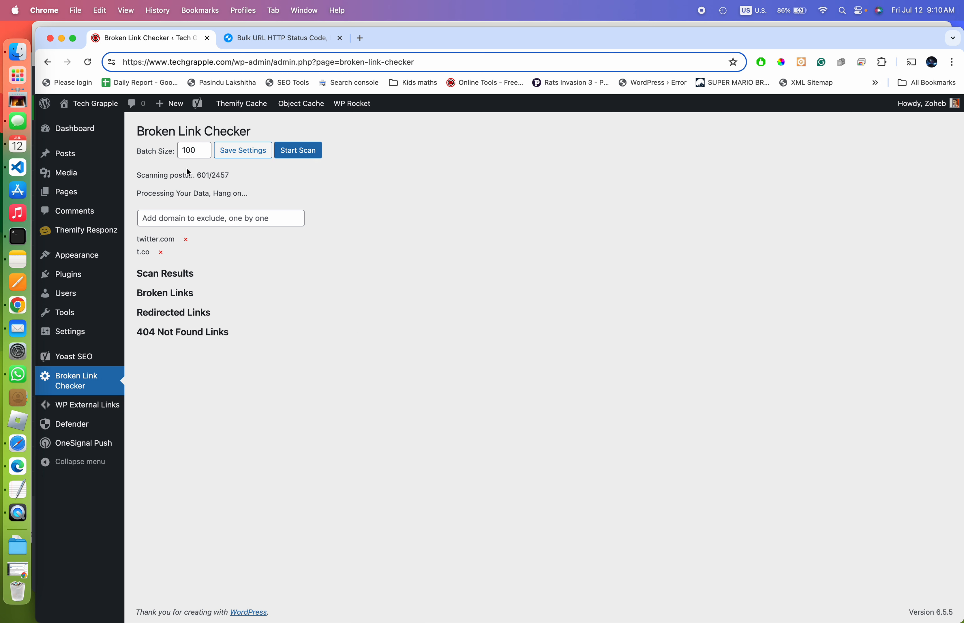
left_click_drag(197, 175, 210, 175)
scroll(232, 174, "up", 2)
left_click_drag(229, 176, 212, 178)
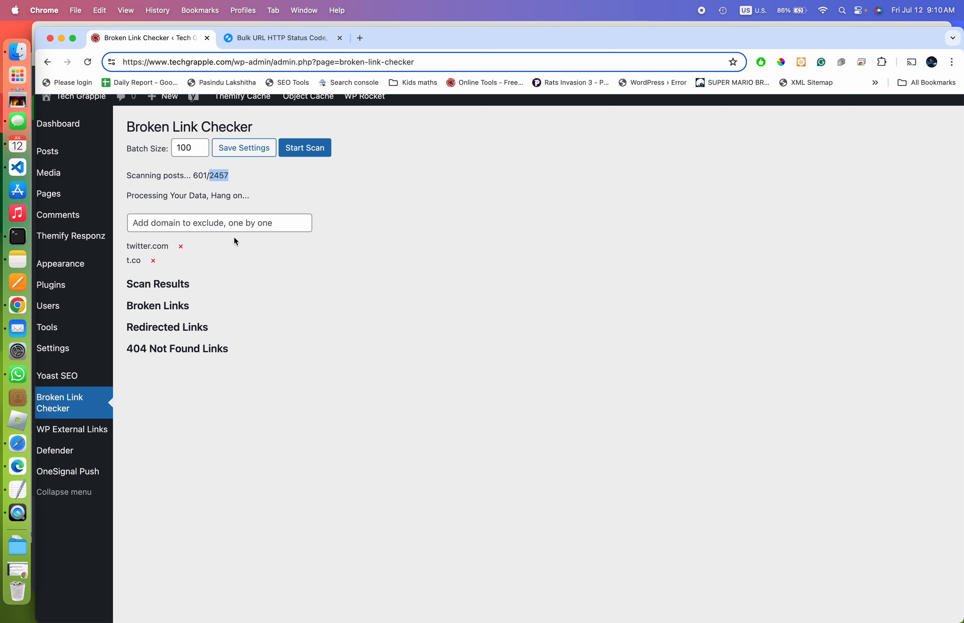
scroll(219, 452, "down", 2)
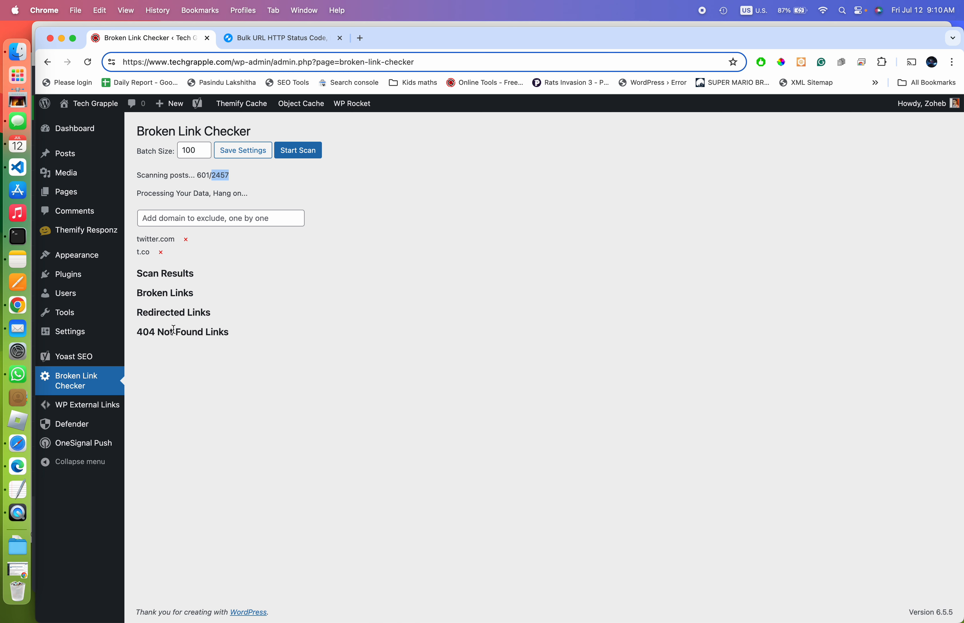
left_click_drag(137, 332, 143, 331)
left_click_drag(138, 292, 219, 290)
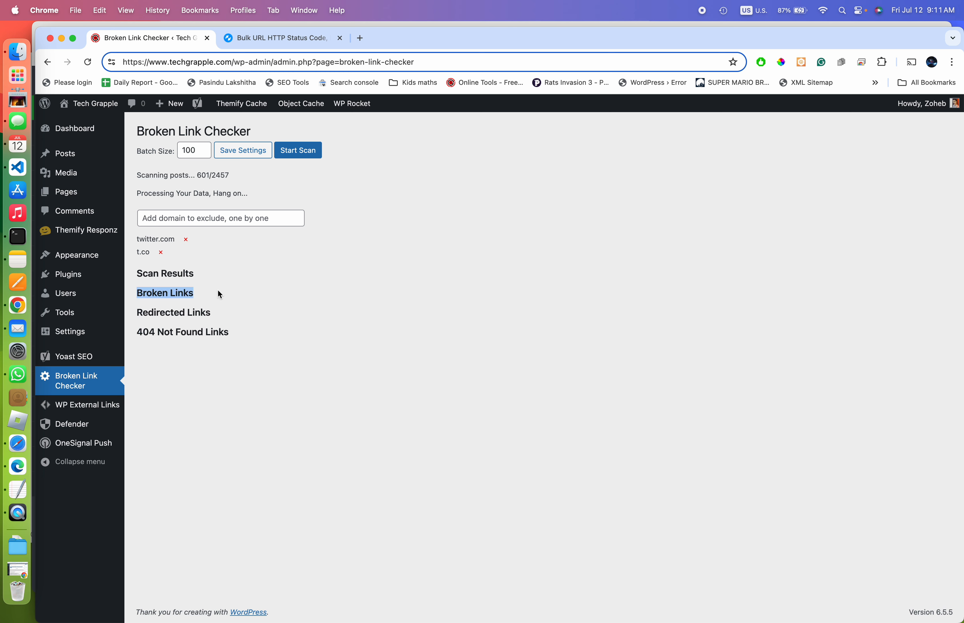
left_click(140, 332)
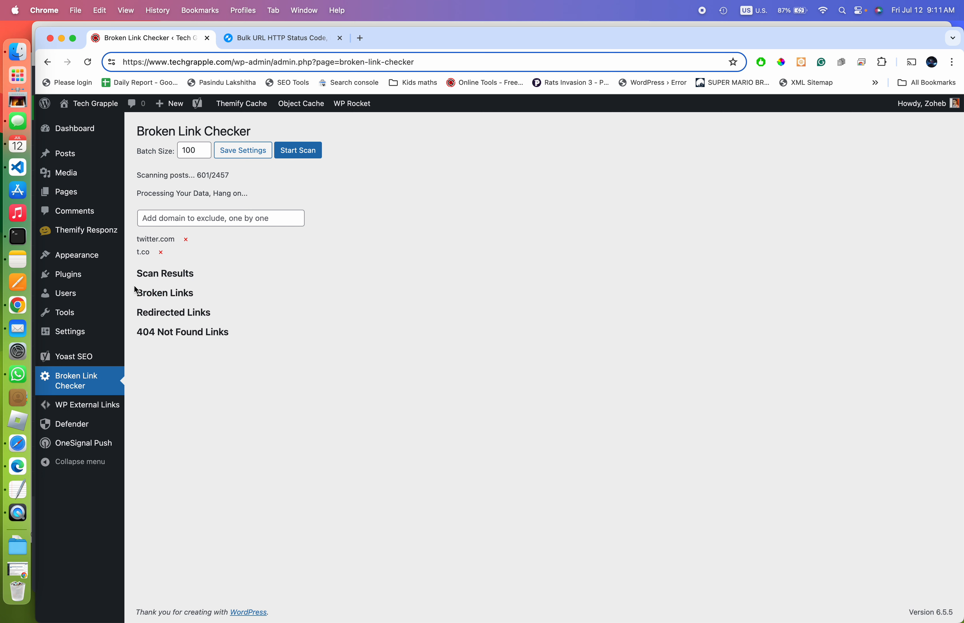
left_click_drag(139, 292, 203, 296)
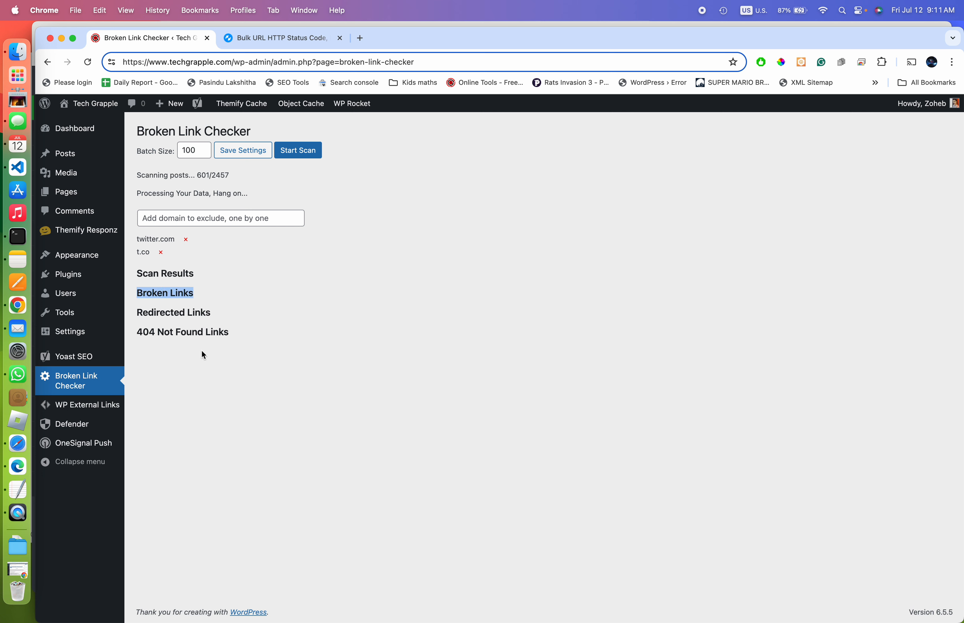
left_click_drag(137, 331, 227, 332)
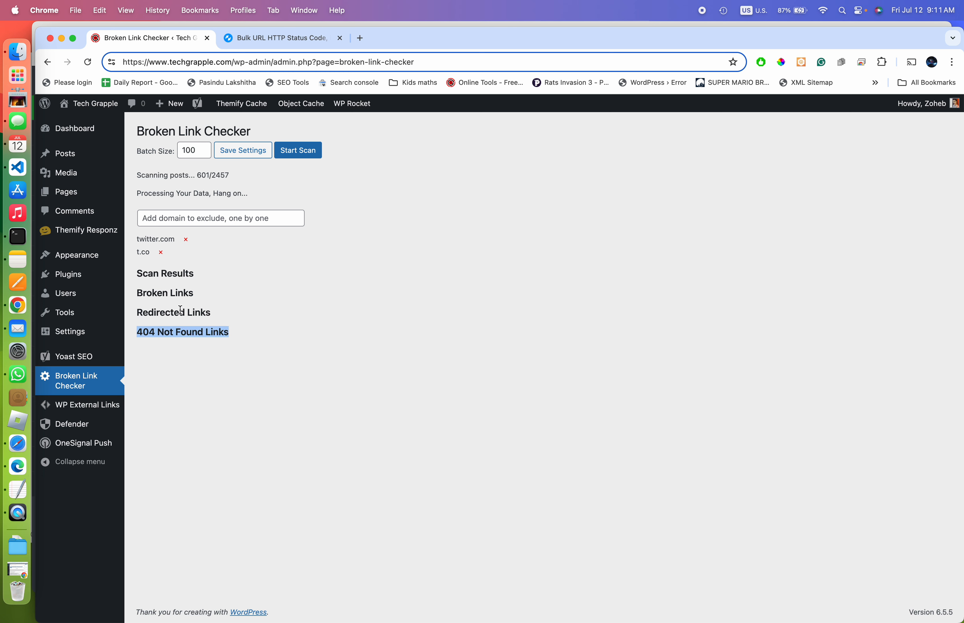
left_click_drag(138, 313, 200, 315)
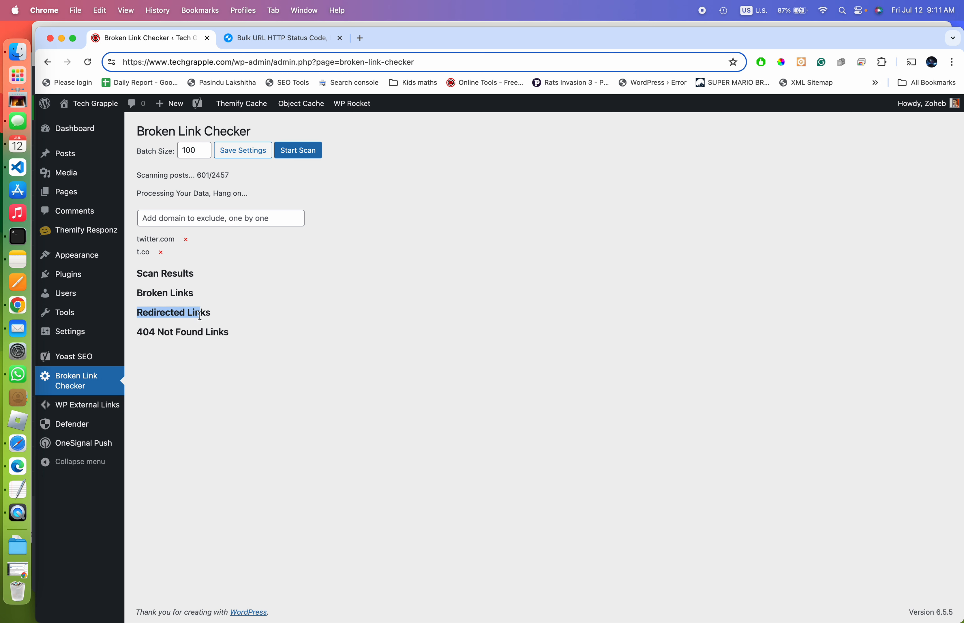
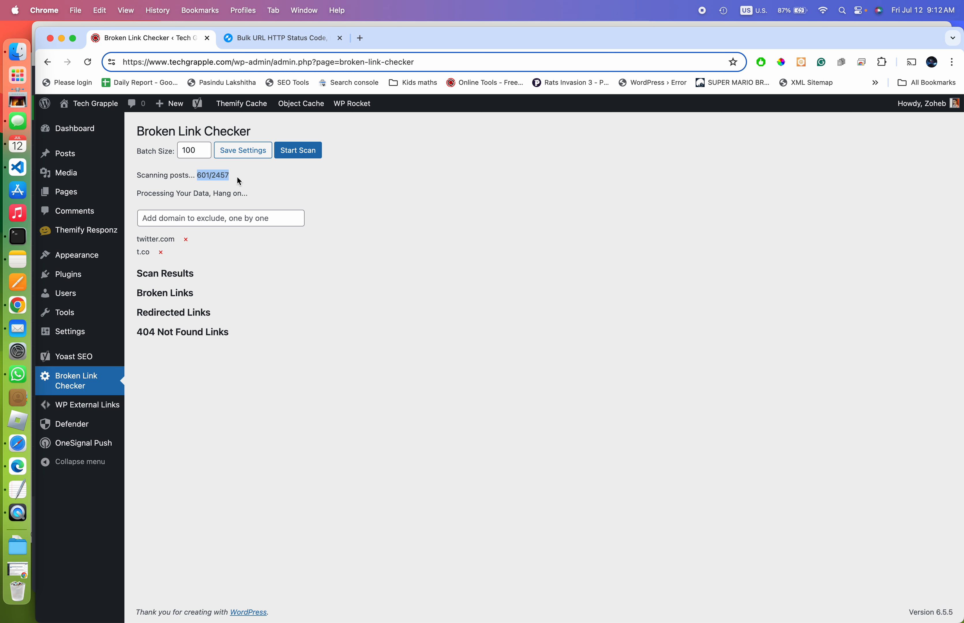
Let the scan run from 601 to 701 of 2457 posts until broken and 404 links appear
left_click(247, 435)
left_click_drag(198, 174, 228, 174)
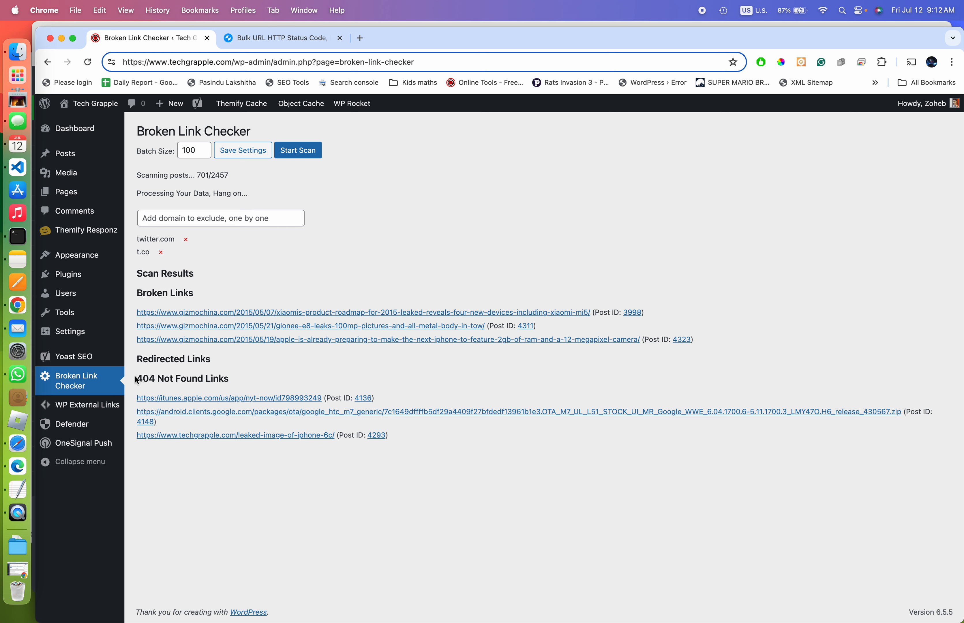
left_click_drag(137, 378, 202, 379)
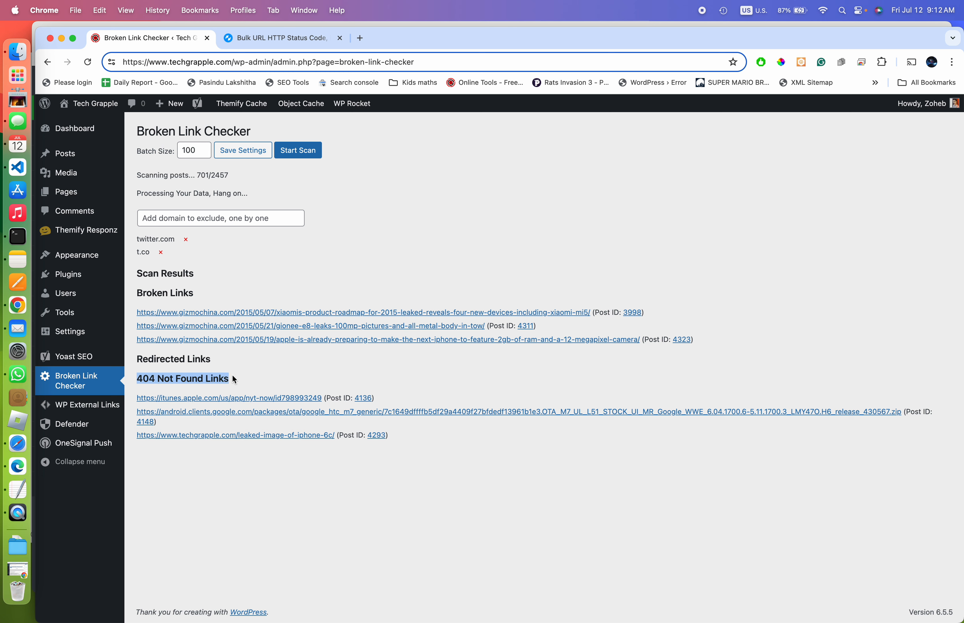
right_click(283, 400)
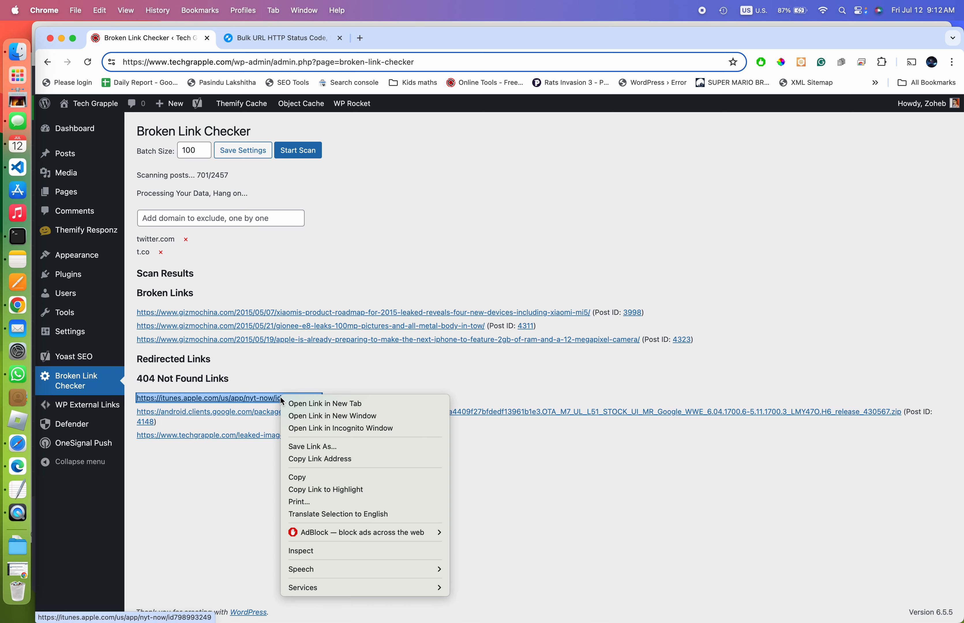
left_click(304, 378)
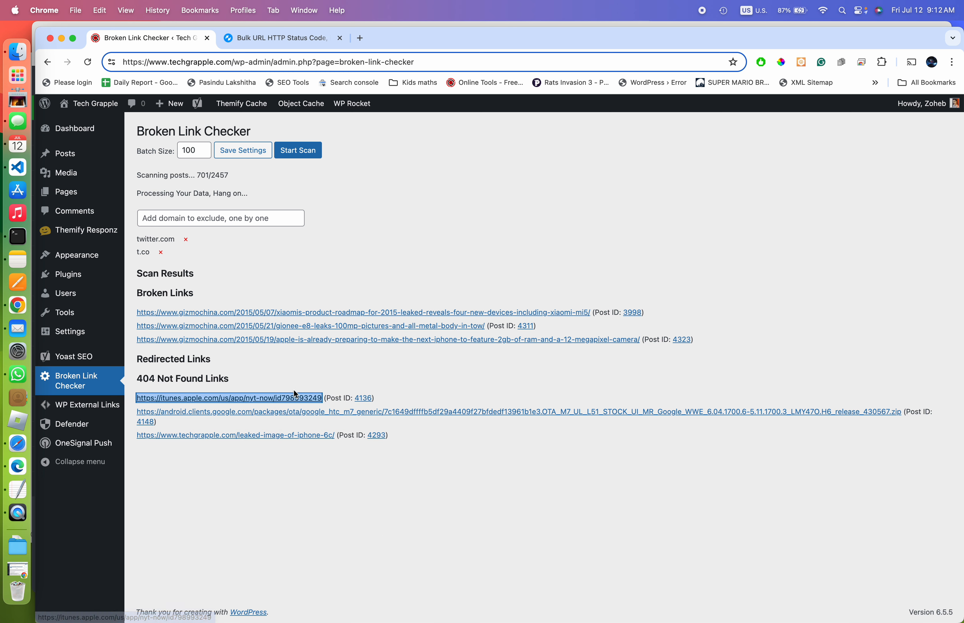
right_click(295, 399)
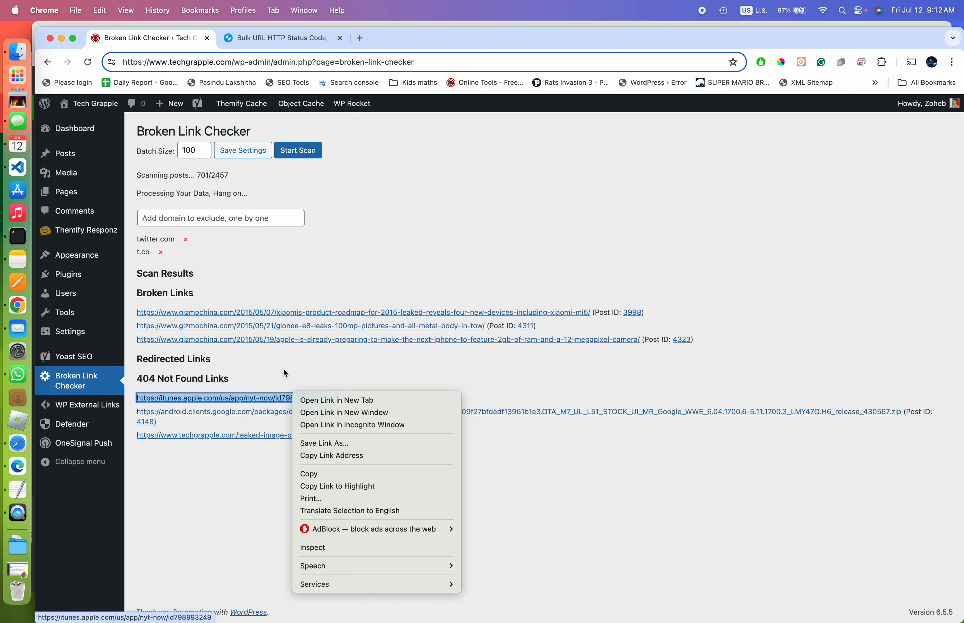
left_click(364, 401)
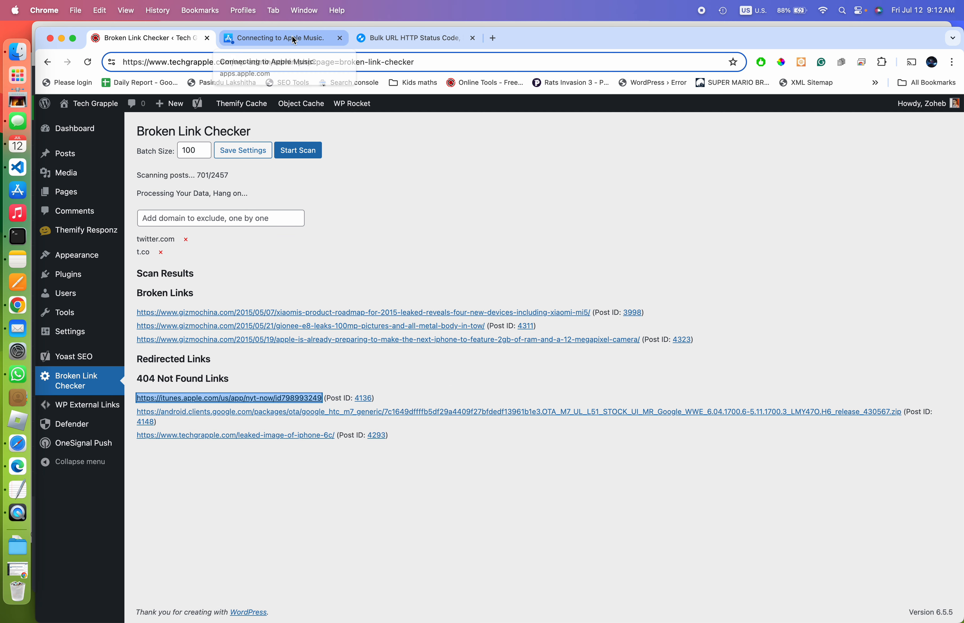
left_click(294, 39)
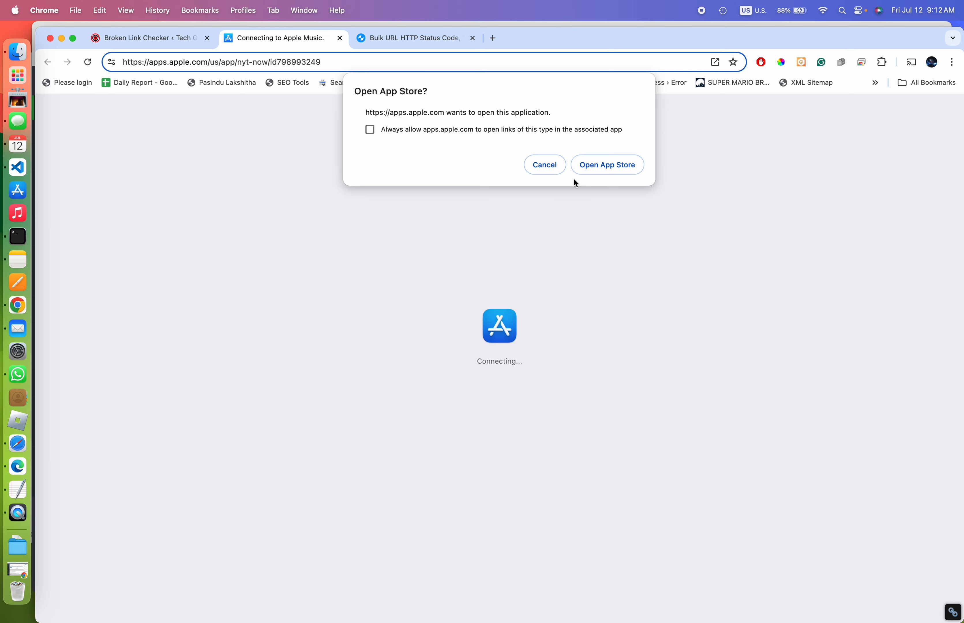
left_click(545, 165)
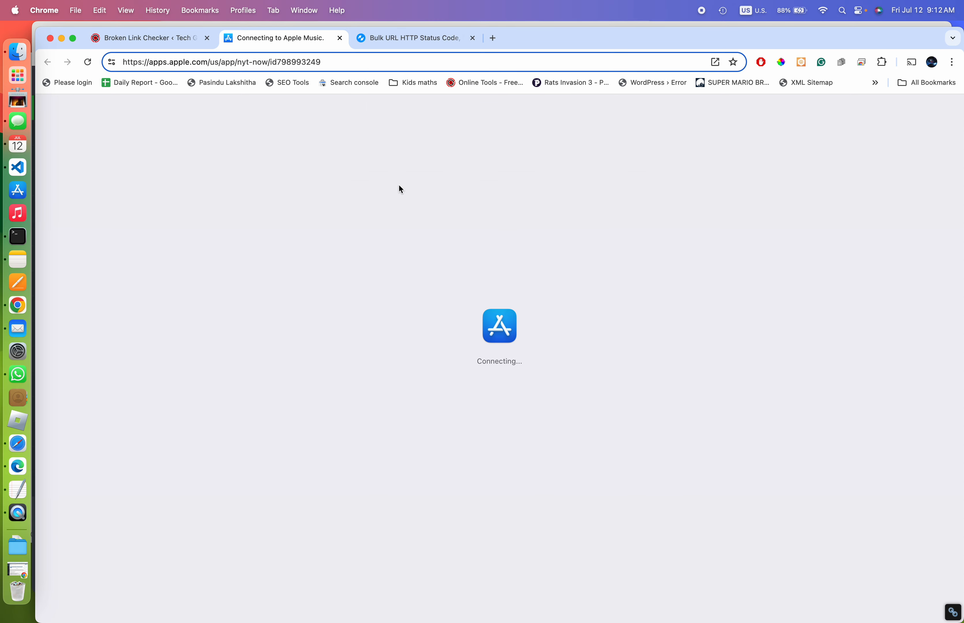
left_click(341, 38)
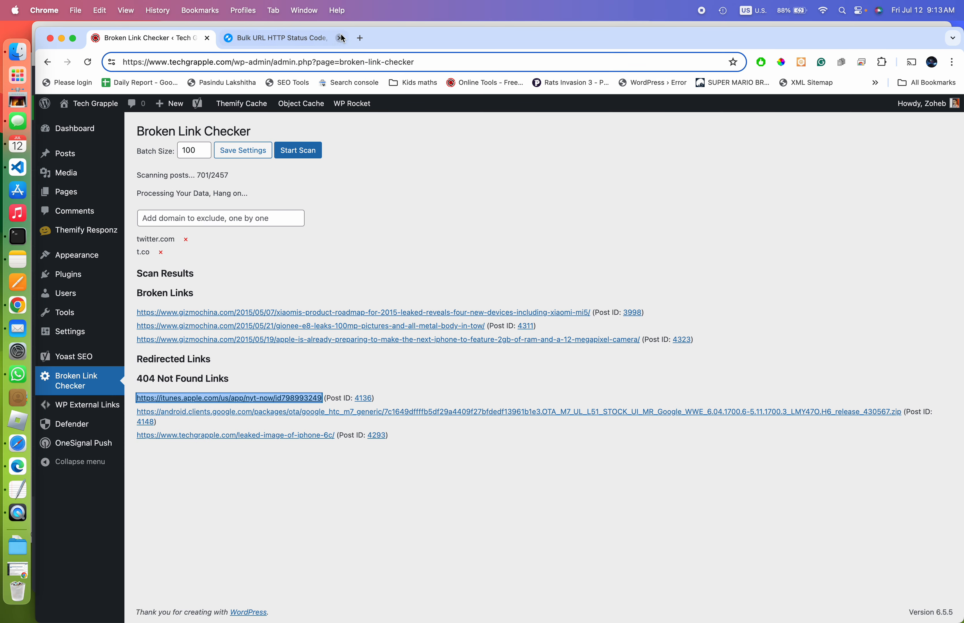
right_click(225, 415)
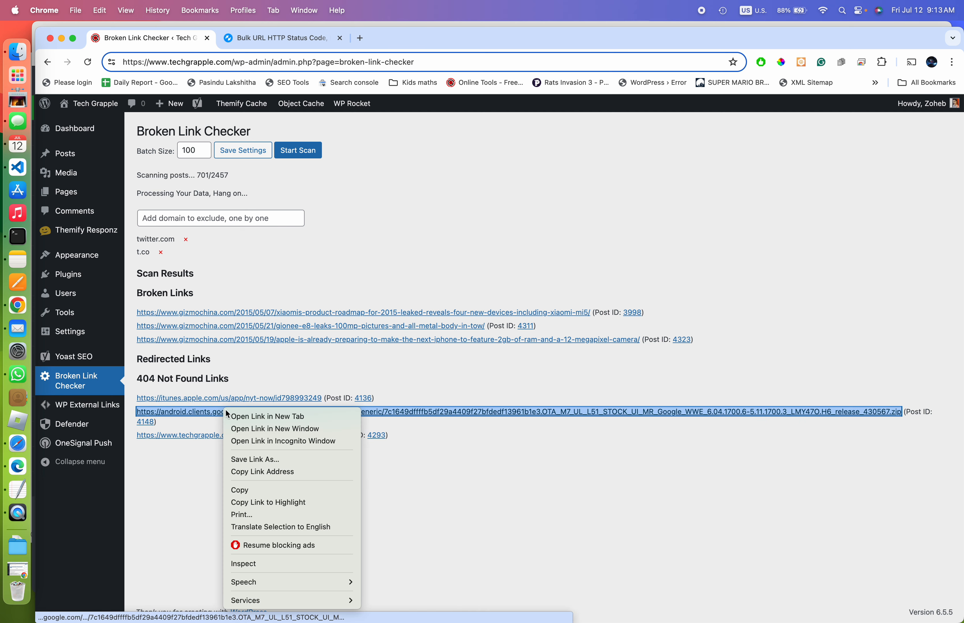
left_click(242, 416)
left_click(293, 41)
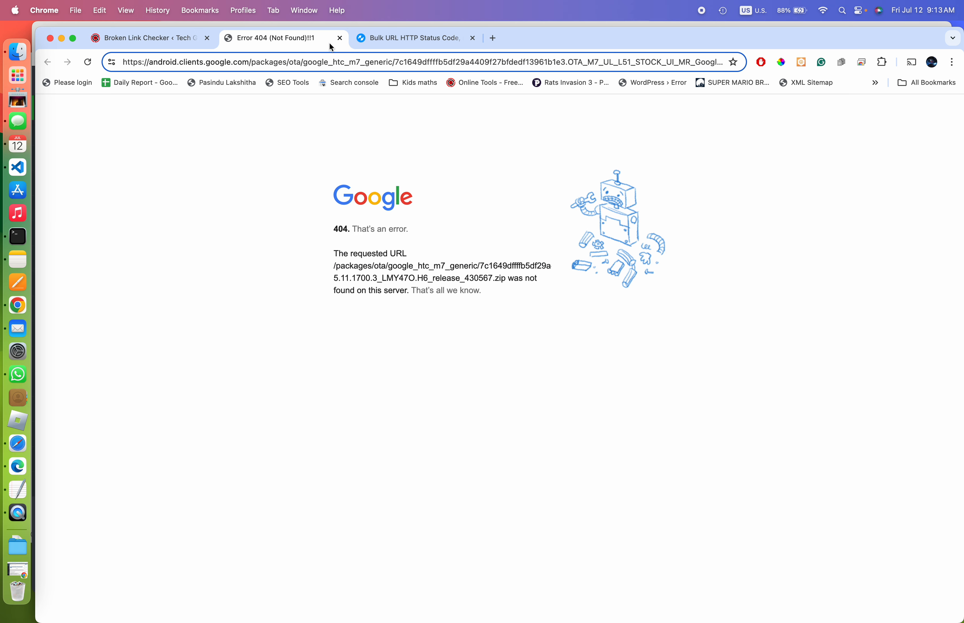
left_click(342, 40)
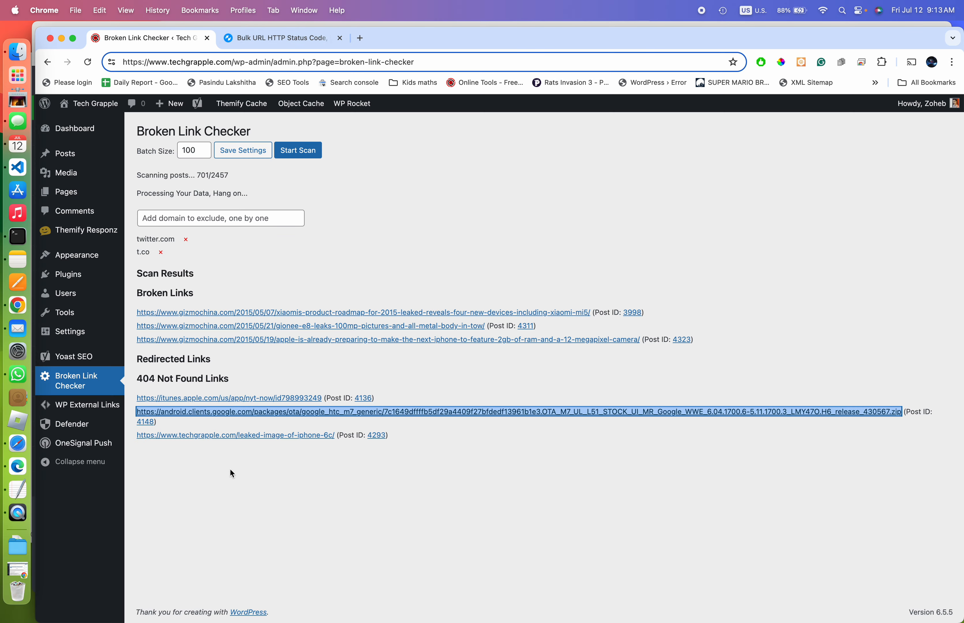
right_click(253, 440)
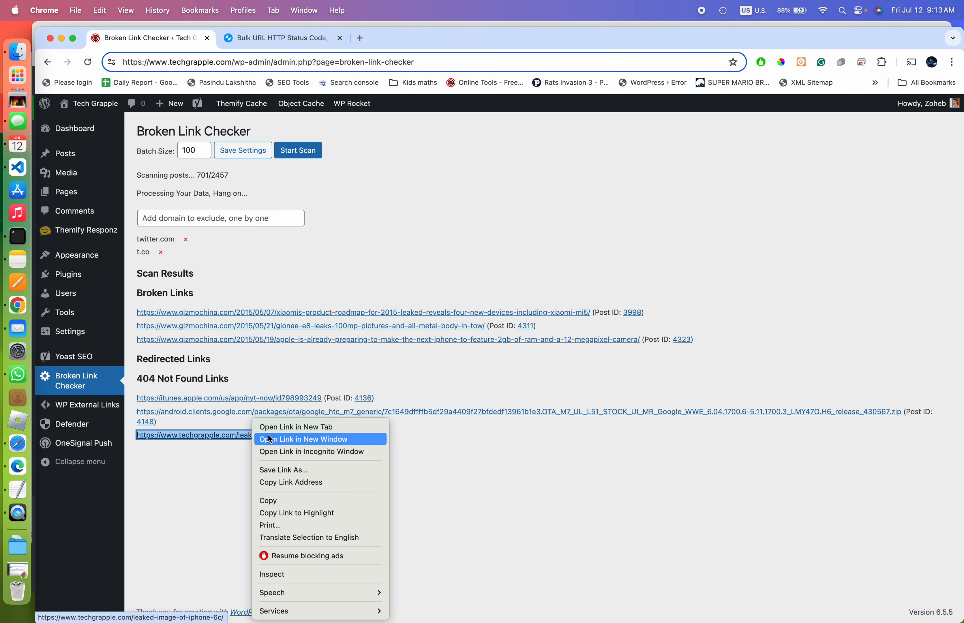
left_click(295, 430)
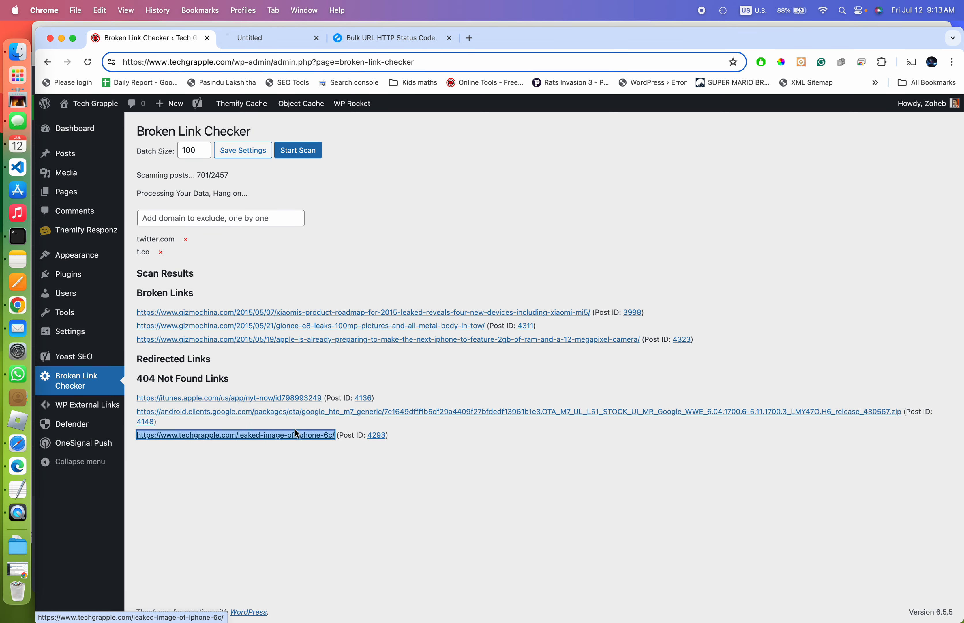
left_click(263, 42)
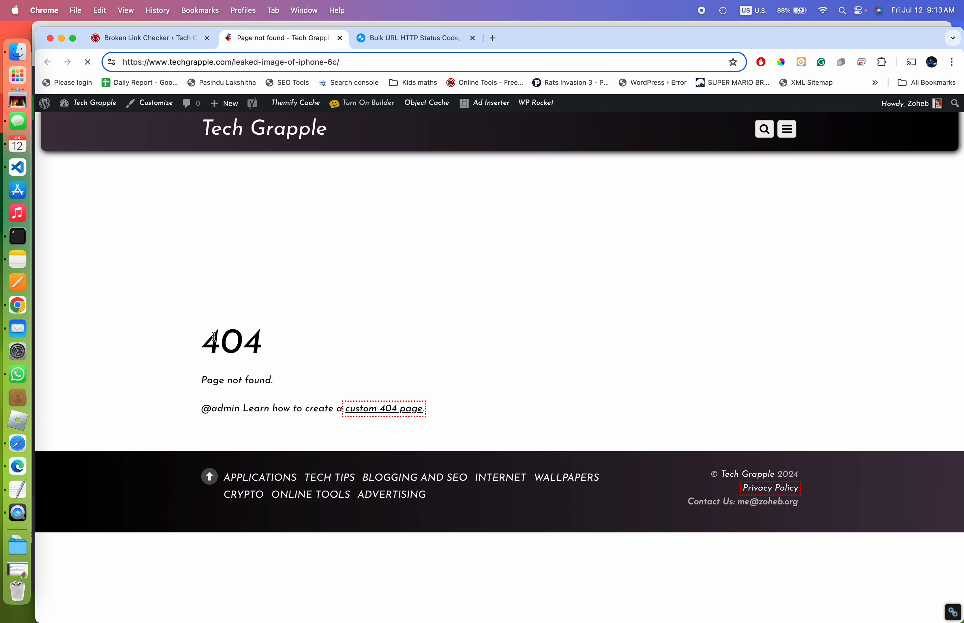
left_click_drag(224, 330, 270, 340)
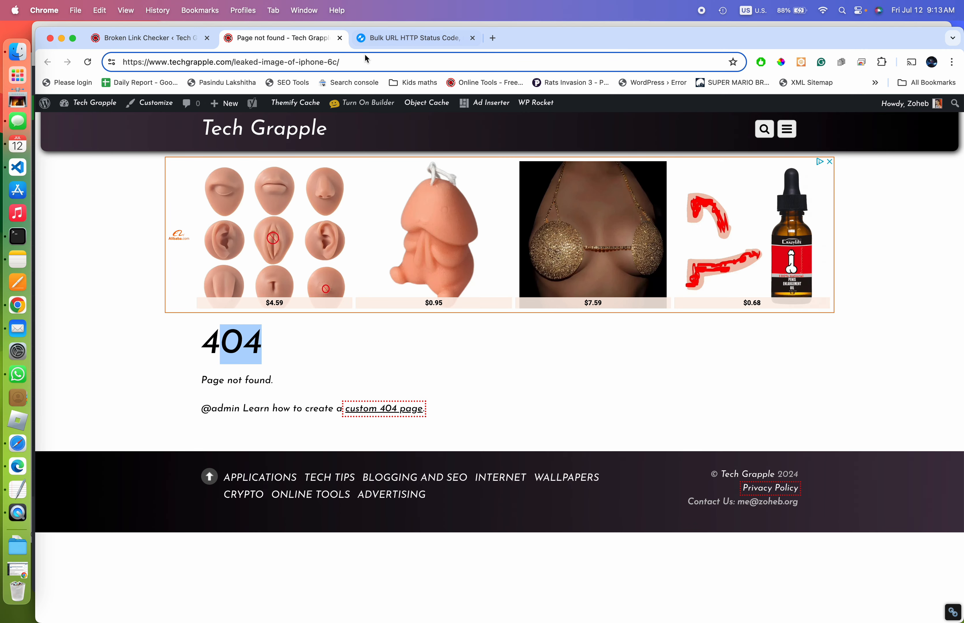
left_click(340, 38)
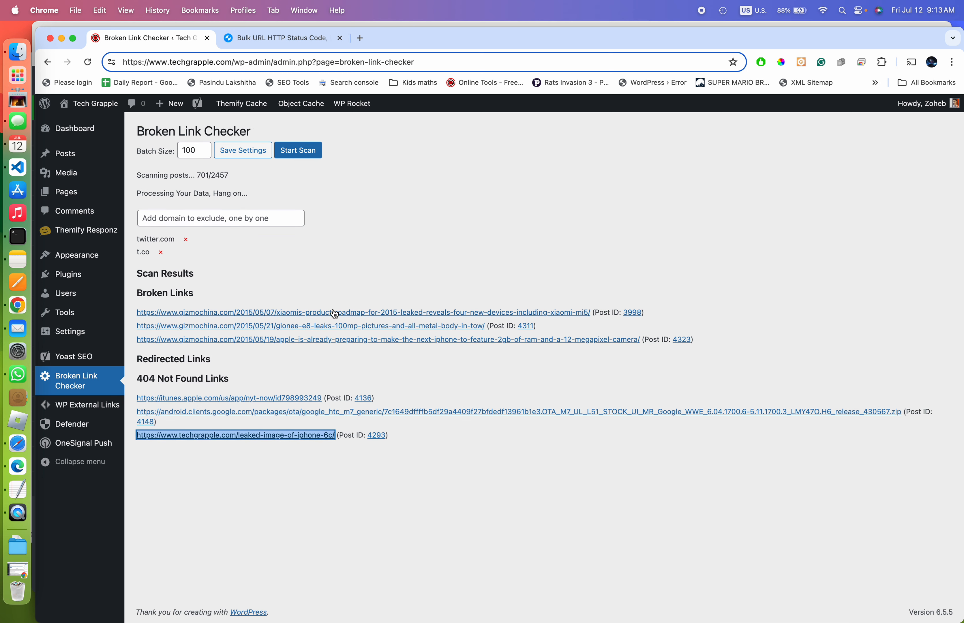
Open the third broken Gizmochina link in a new tab, confirm its Error 404 page, and close it
right_click(323, 344)
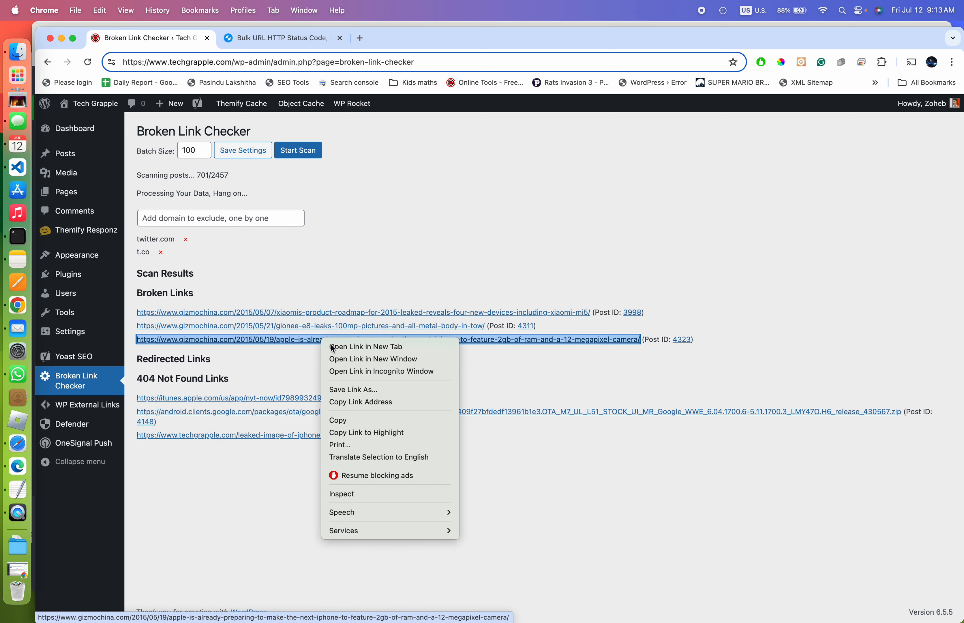
left_click(331, 344)
left_click(277, 38)
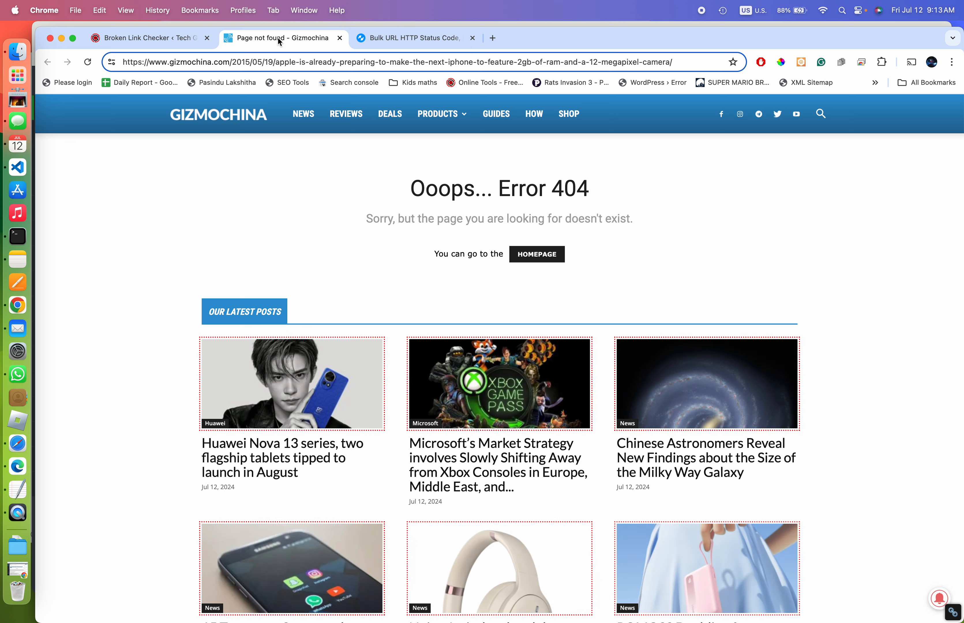
left_click(339, 38)
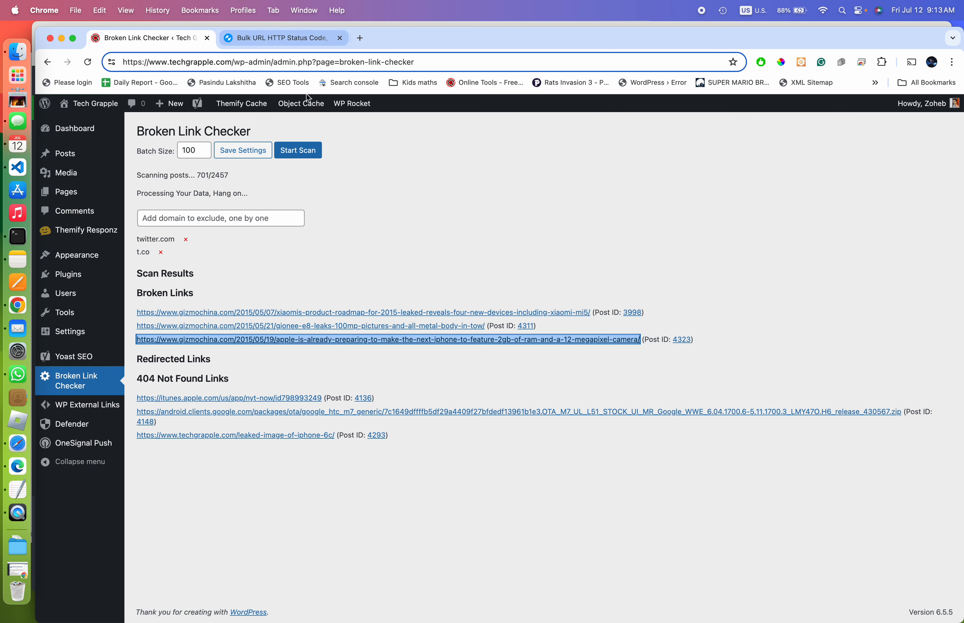
Open the first broken link, the Xiaomi roadmap article, in a new tab and check it loads
right_click(304, 311)
left_click(317, 318)
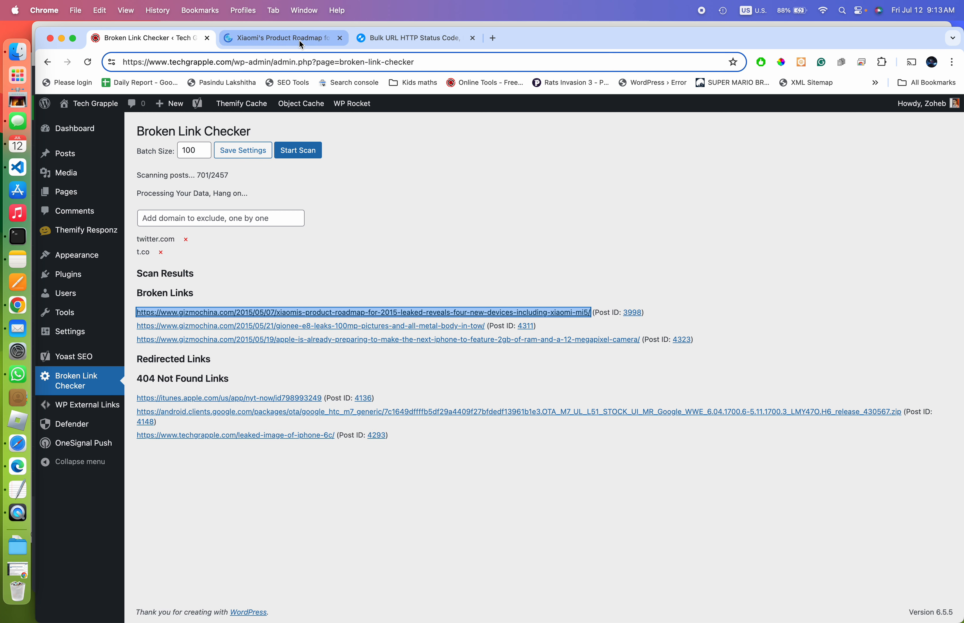
left_click(298, 40)
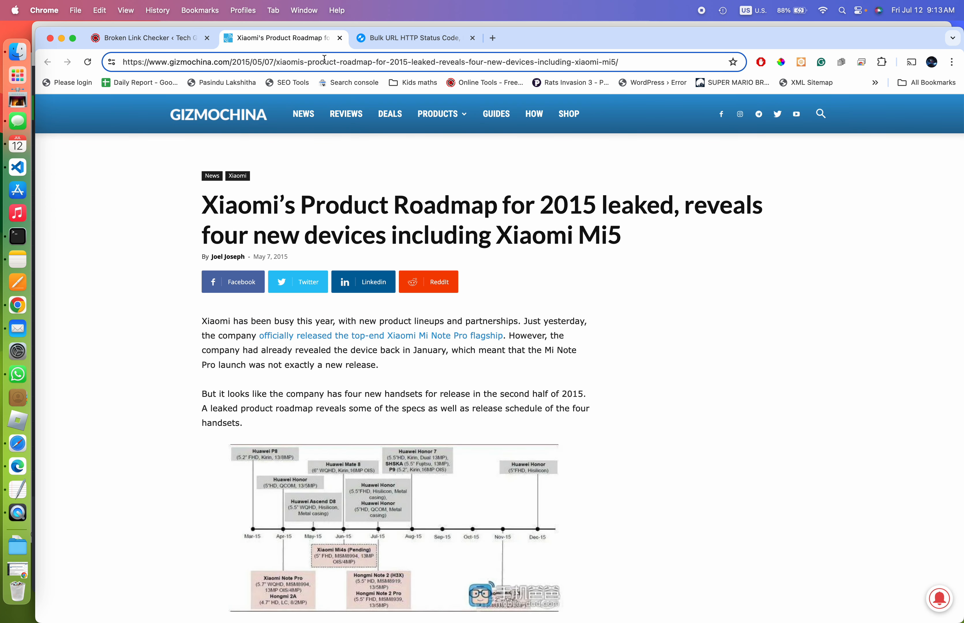
left_click(120, 39)
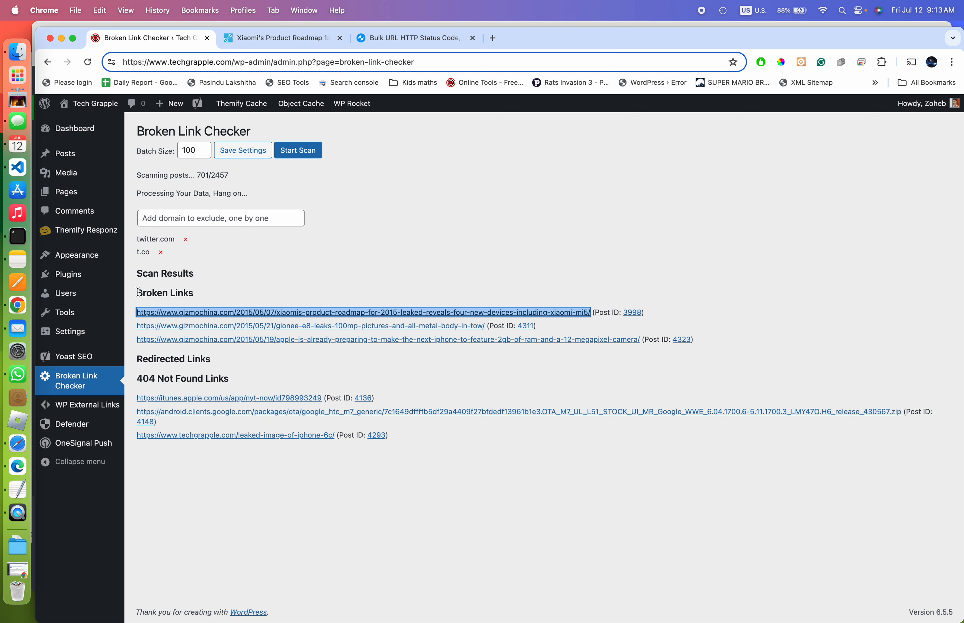
left_click_drag(137, 293, 181, 292)
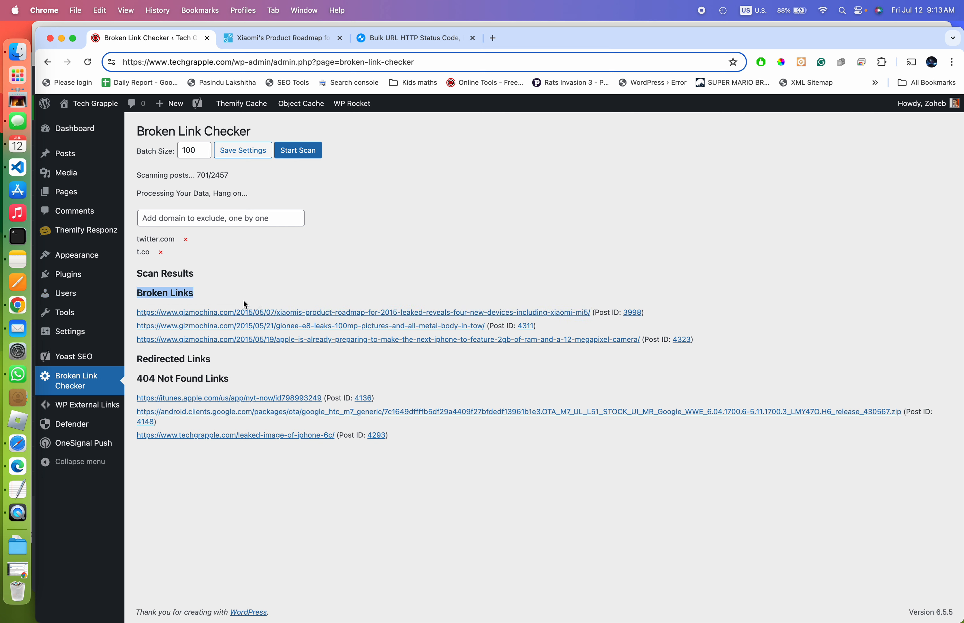
scroll(263, 251, "up", 3)
scroll(263, 251, "down", 3)
Select and copy the Xiaomi roadmap article's full web address
left_click(303, 37)
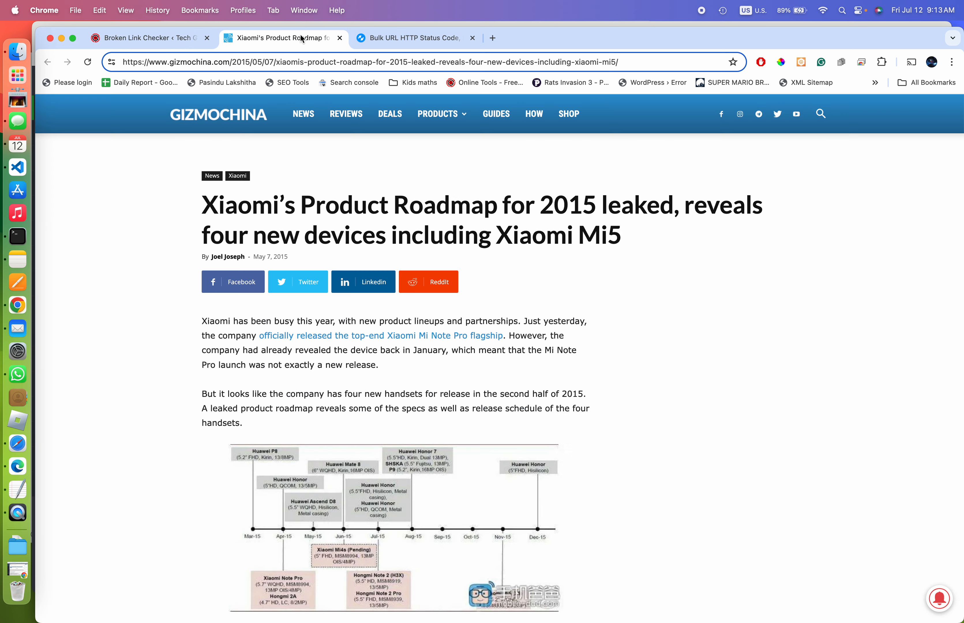
left_click(271, 62)
key("super+c")
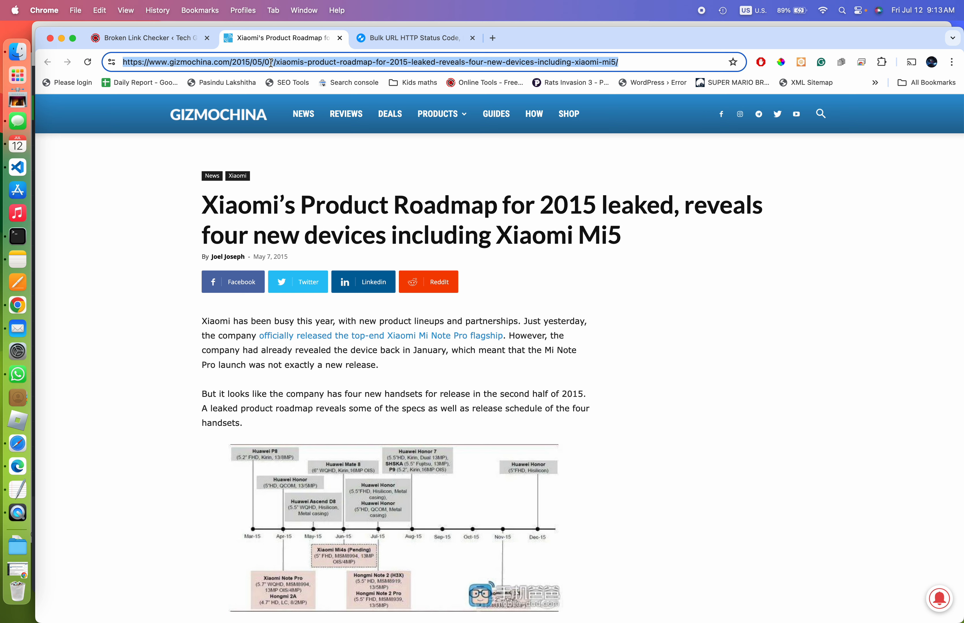
left_click(426, 41)
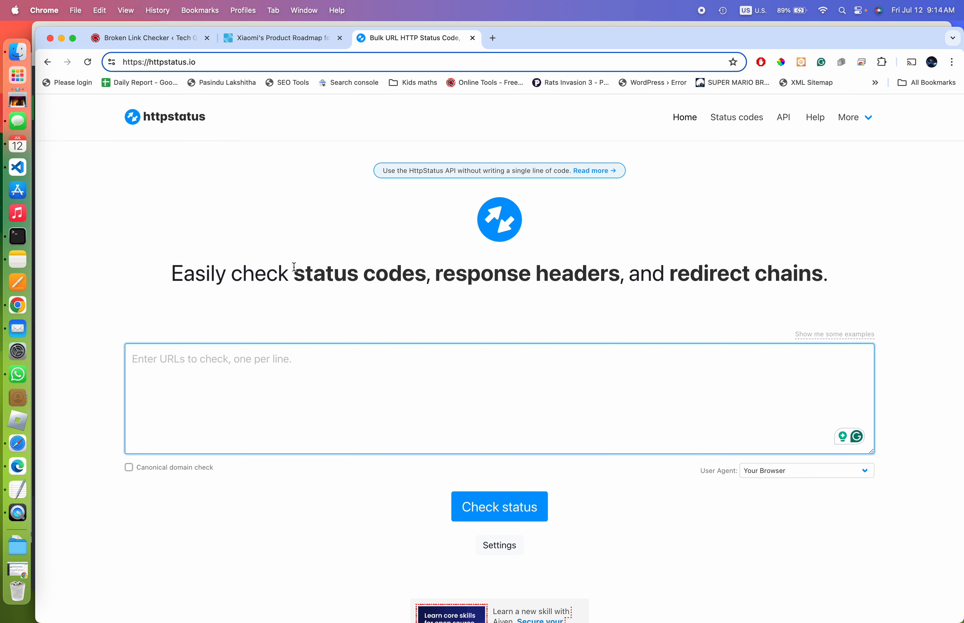
Check the Xiaomi address on httpstatus.io with canonical domain check, getting 403 for all four gizmochina.com variants
key("super+v")
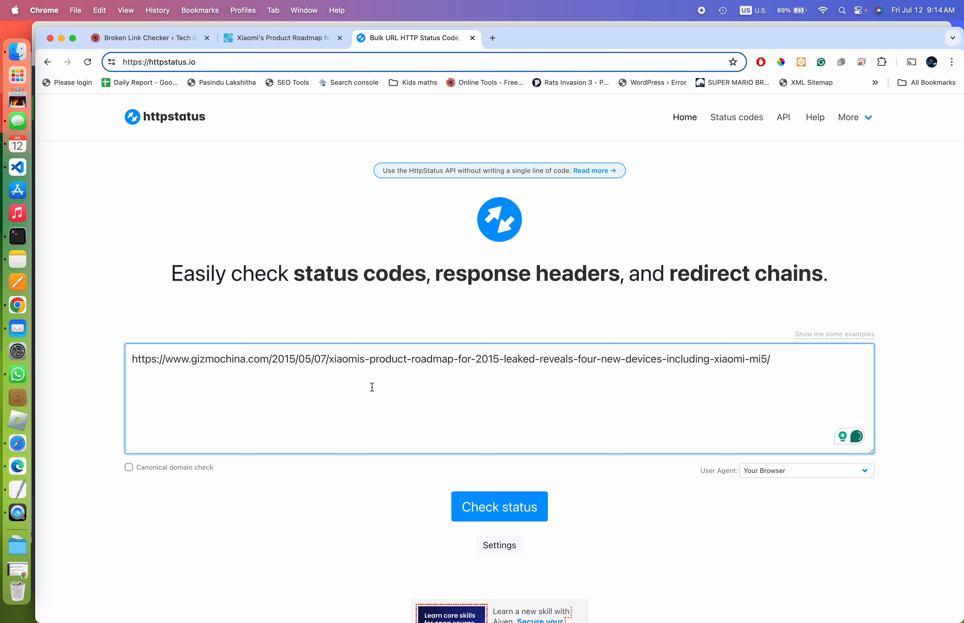
scroll(375, 389, "down", 3)
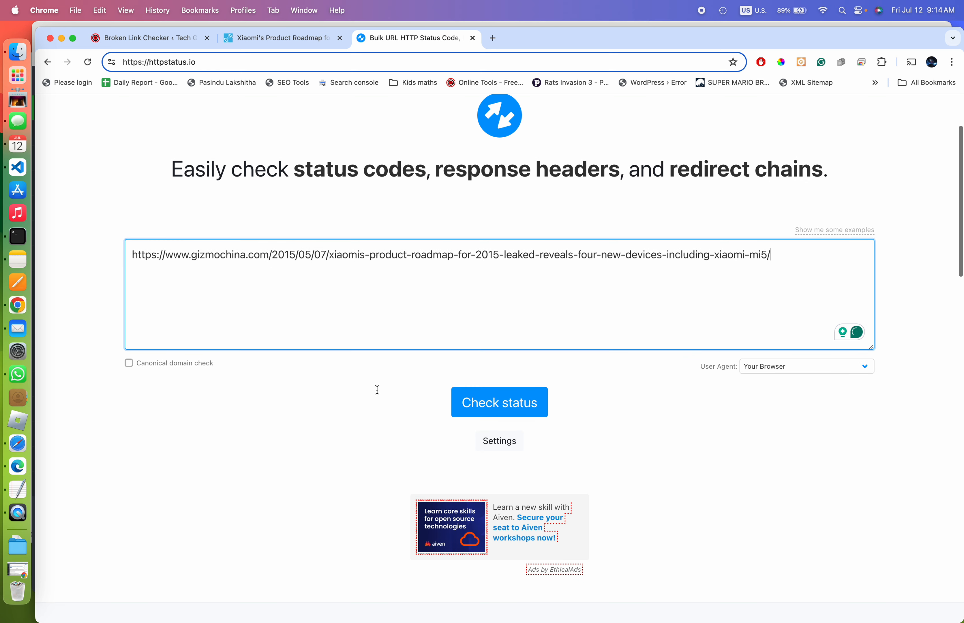
left_click(129, 363)
left_click(484, 407)
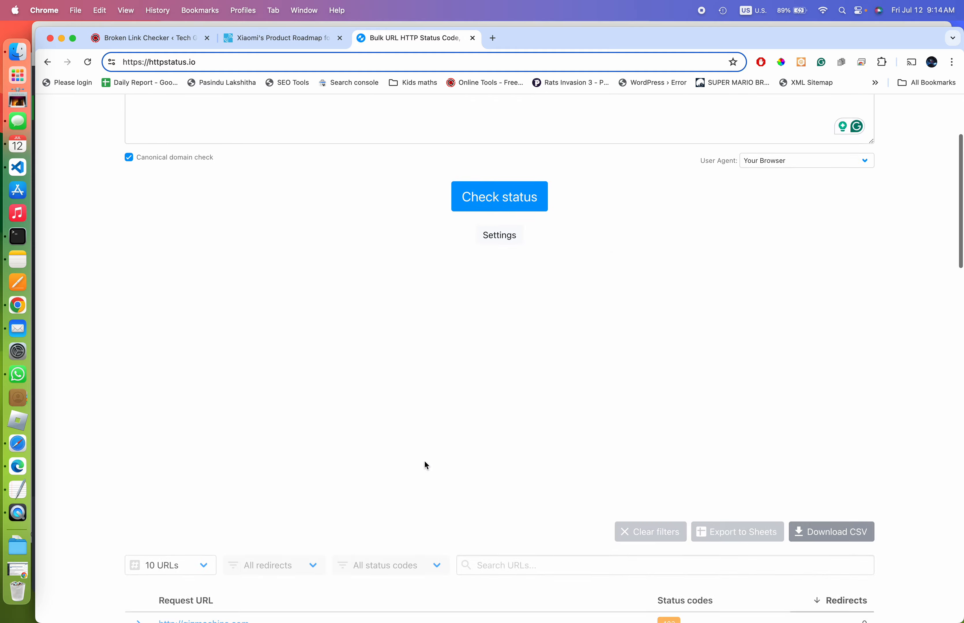
mouse_move(666, 404)
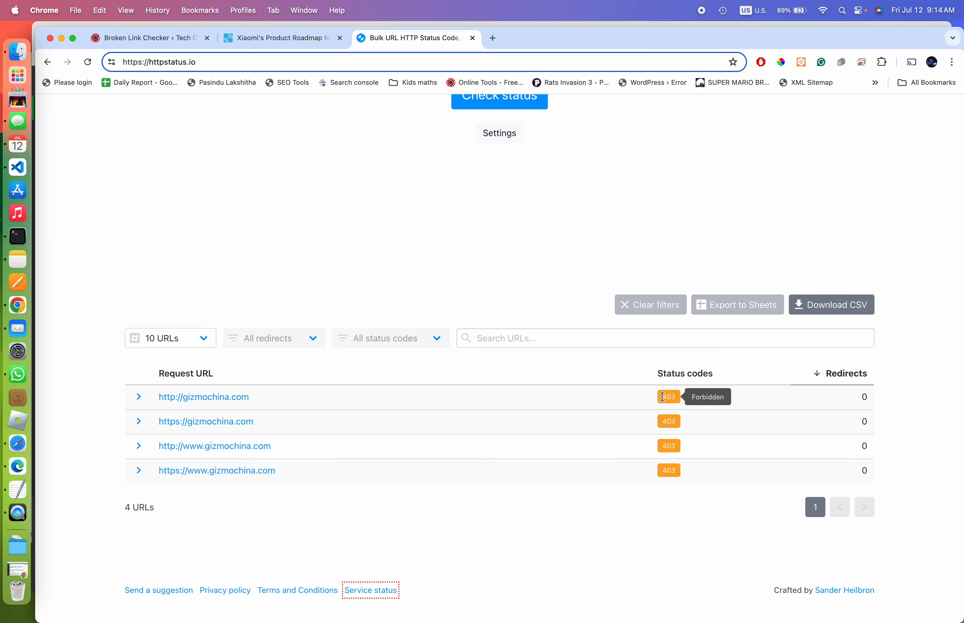
left_click_drag(662, 397, 680, 498)
scroll(501, 315, "up", 2)
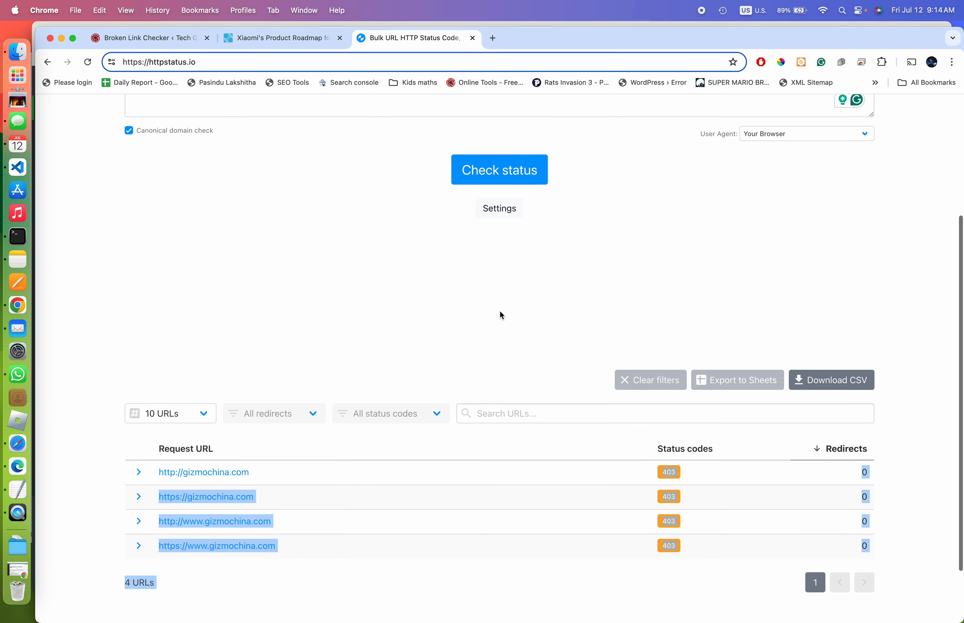
scroll(501, 316, "up", 3)
left_click(88, 62)
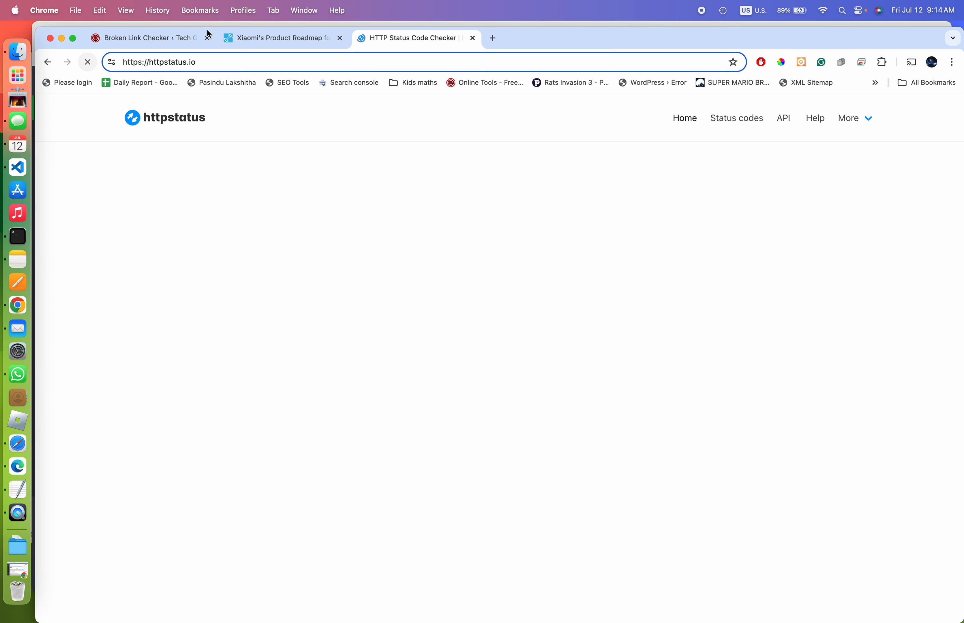
left_click(282, 36)
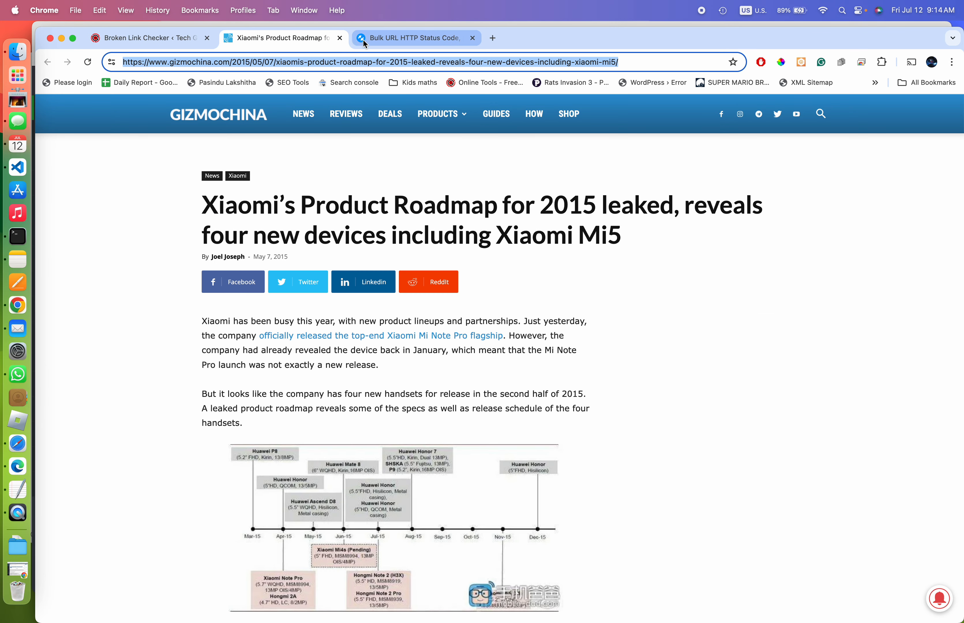
Close the Xiaomi tab, open the Gionee E8 broken link in a new tab, and copy its address
left_click(339, 38)
left_click(153, 38)
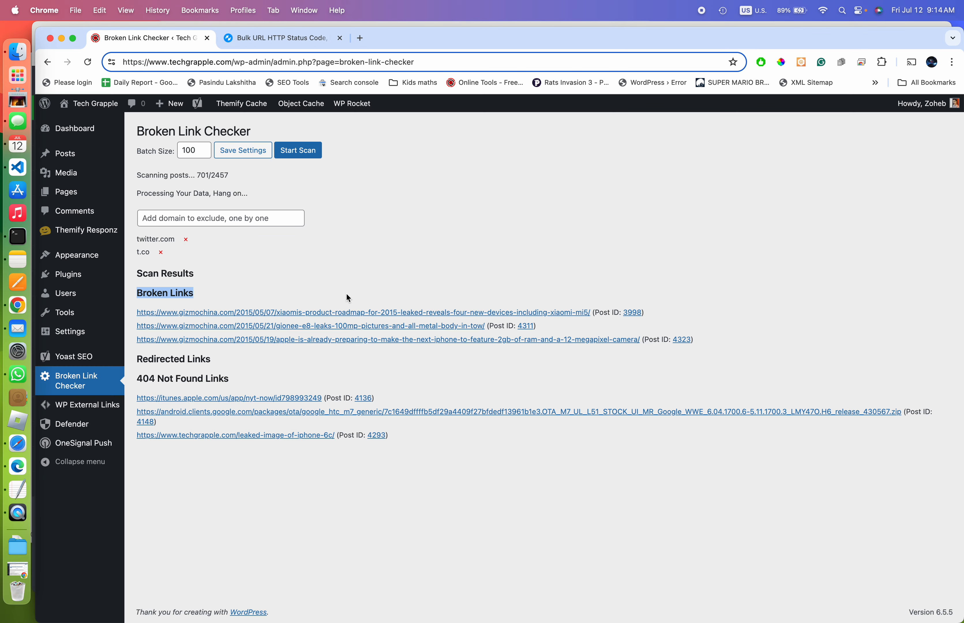
right_click(338, 327)
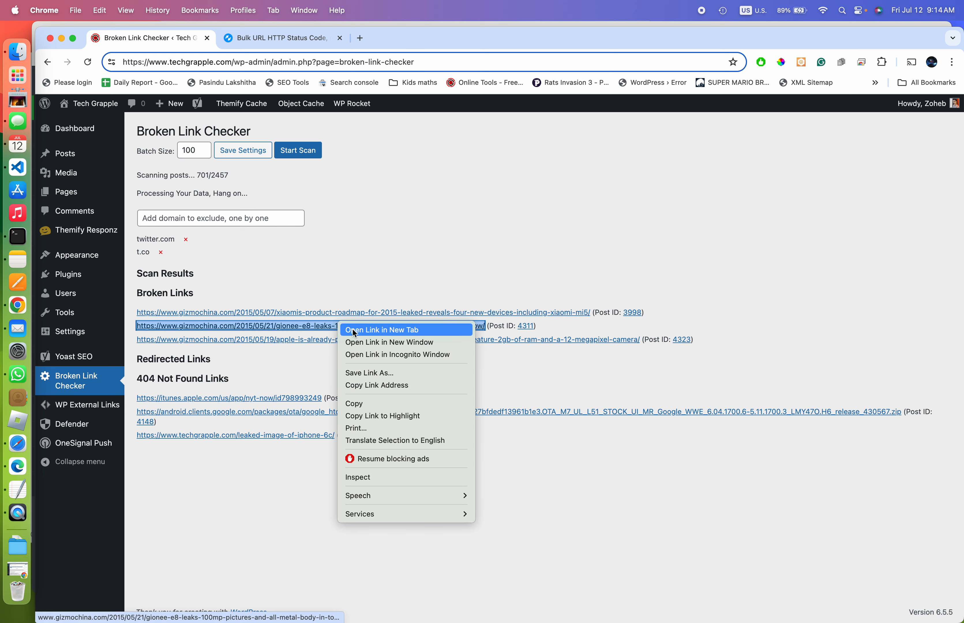
left_click(407, 328)
left_click(285, 38)
key("super+l")
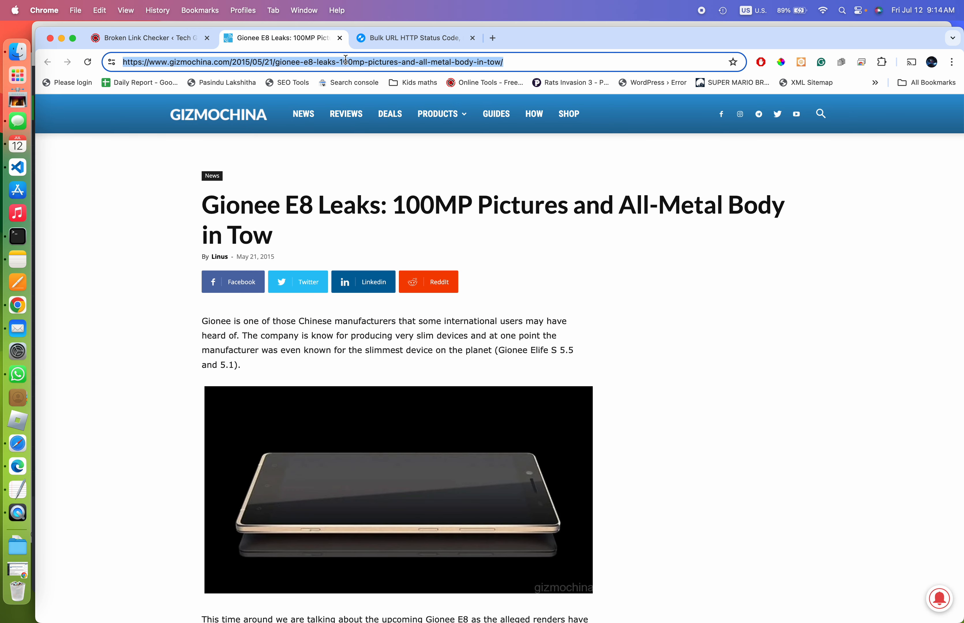
key("super+c")
Run the Gionee E8 address through httpstatus.io, which returns 403 for every gizmochina.com variant
left_click(414, 42)
left_click(379, 396)
key("super+v")
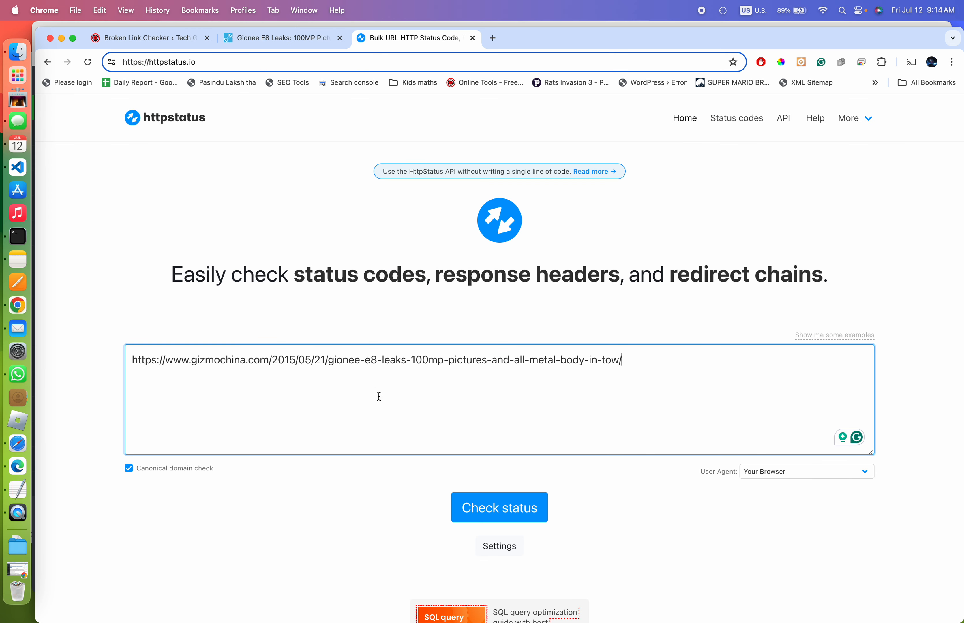
scroll(381, 409, "down", 2)
left_click(510, 427)
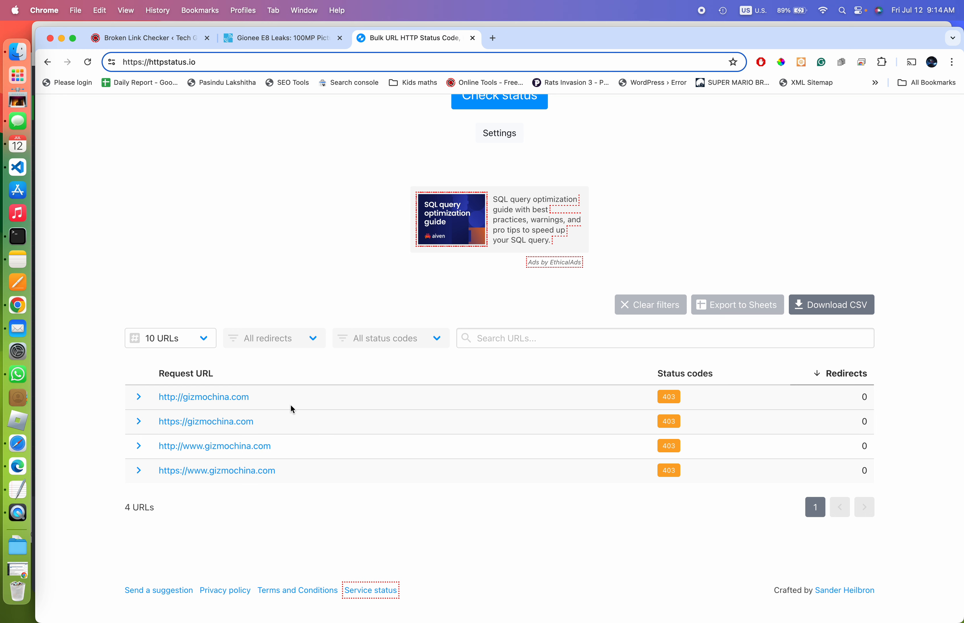
scroll(290, 403, "up", 6)
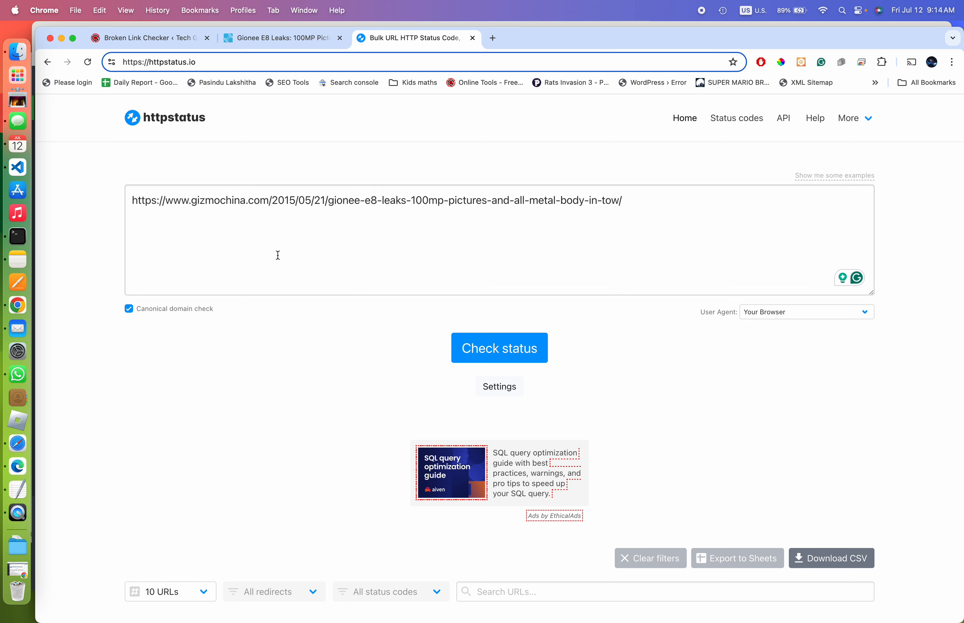
left_click(143, 44)
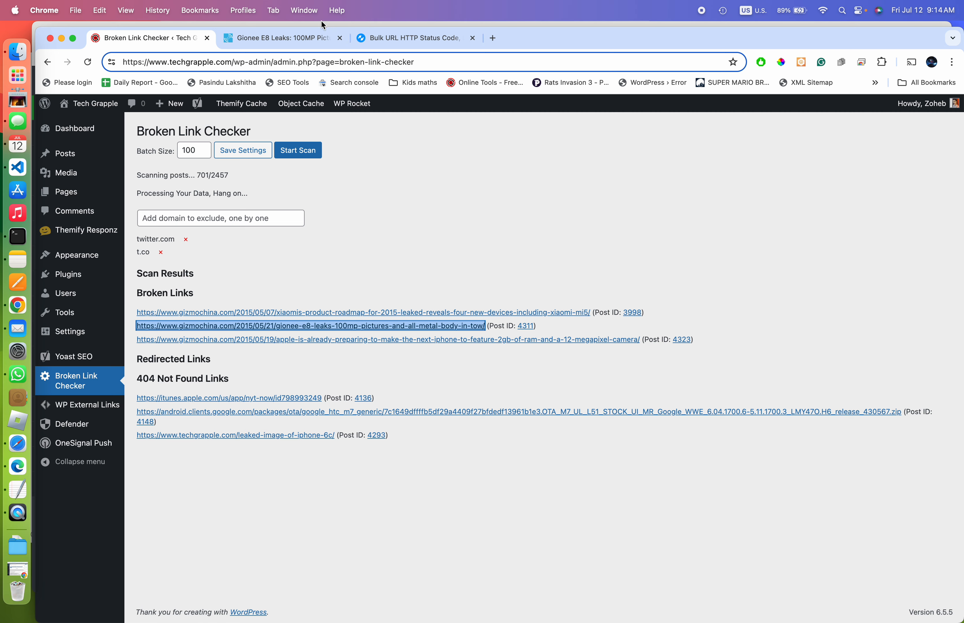
left_click(294, 38)
left_click(493, 38)
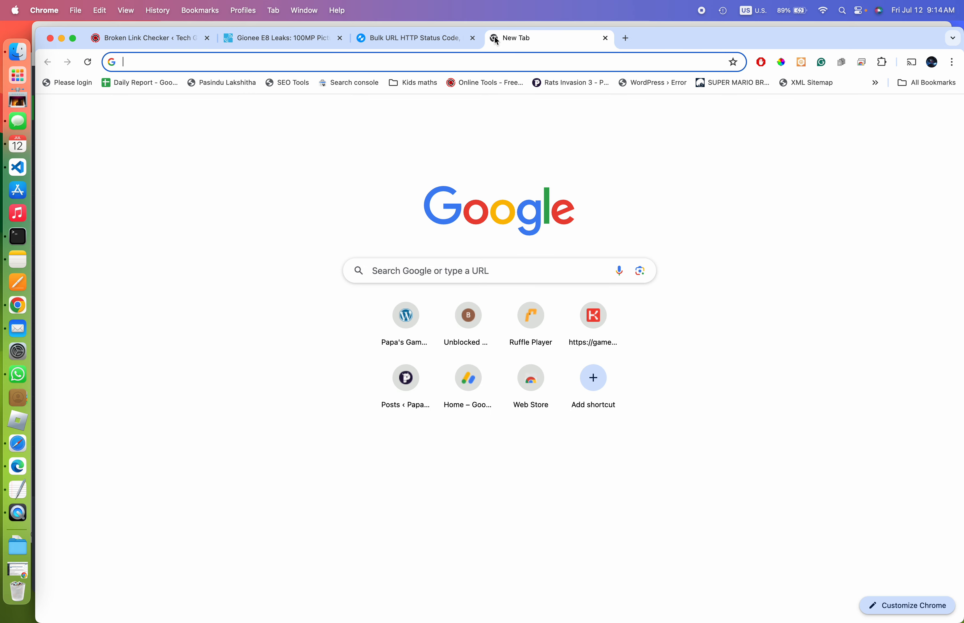
Search 'tech' in a new tab and open the techgrapple Online Tools page
type("tech")
key("BackSpace")
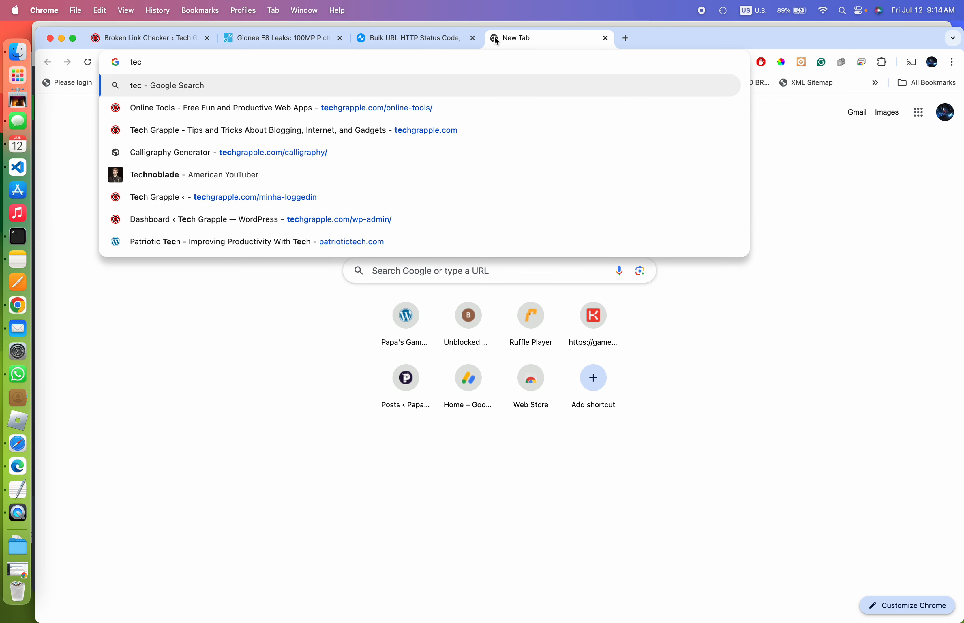
type("ch")
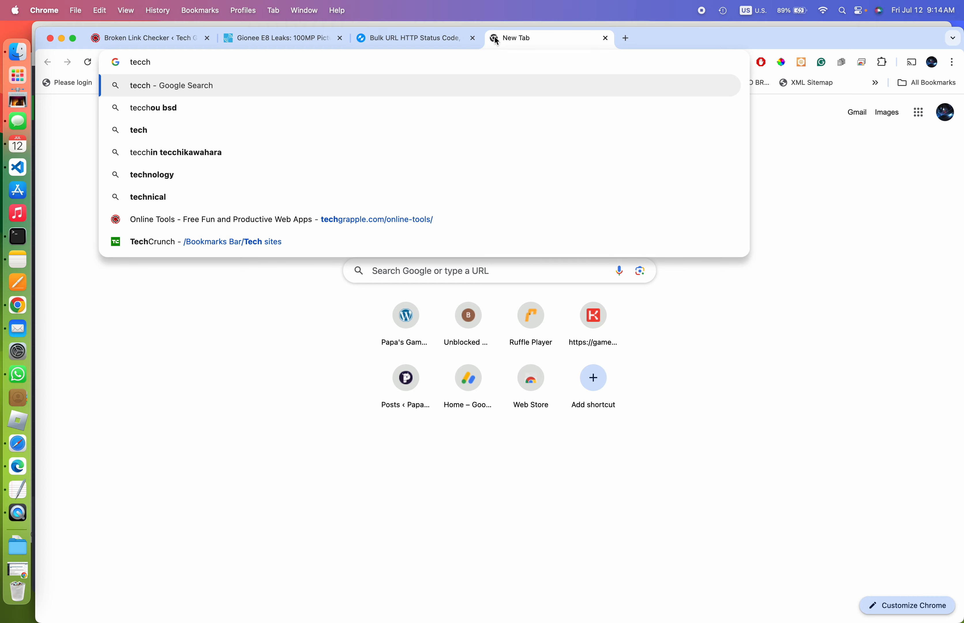
left_click(417, 225)
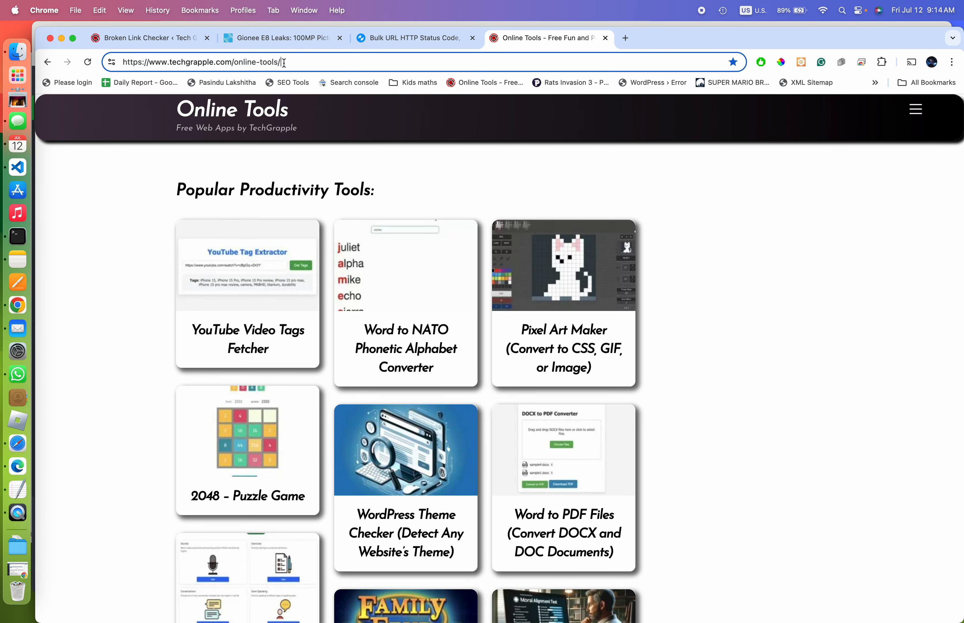
Check the Online Tools address on httpstatus.io, confirming 200 status codes in the first and last rows
left_click(133, 38)
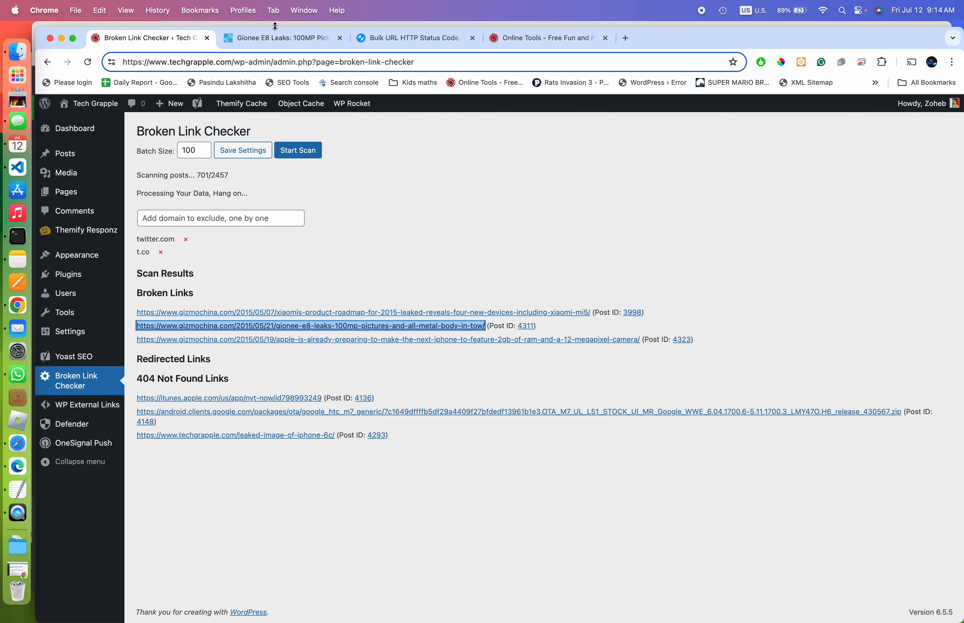
left_click(402, 44)
triple_click(371, 211)
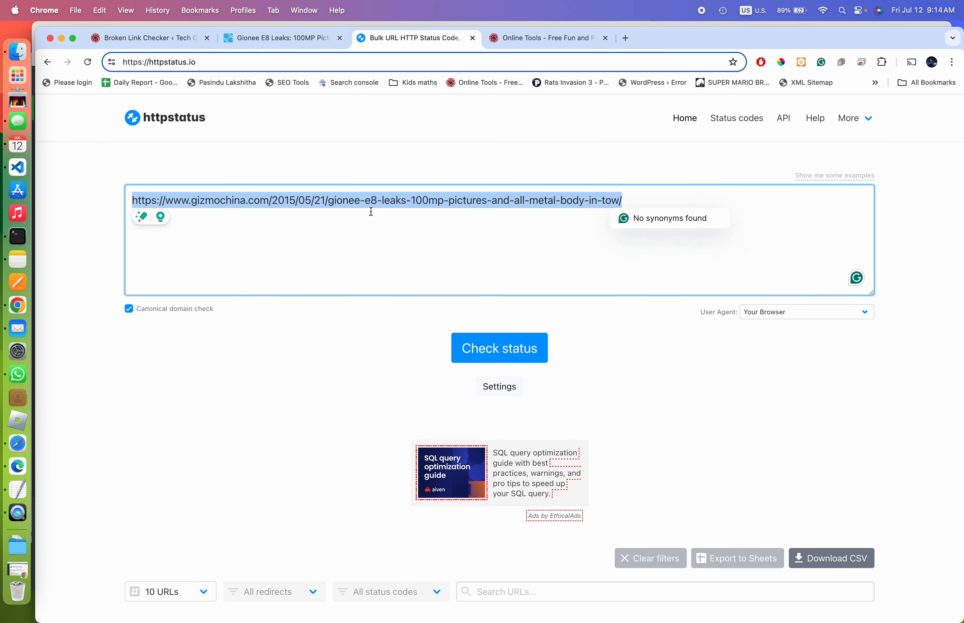
key("super+v")
left_click(486, 348)
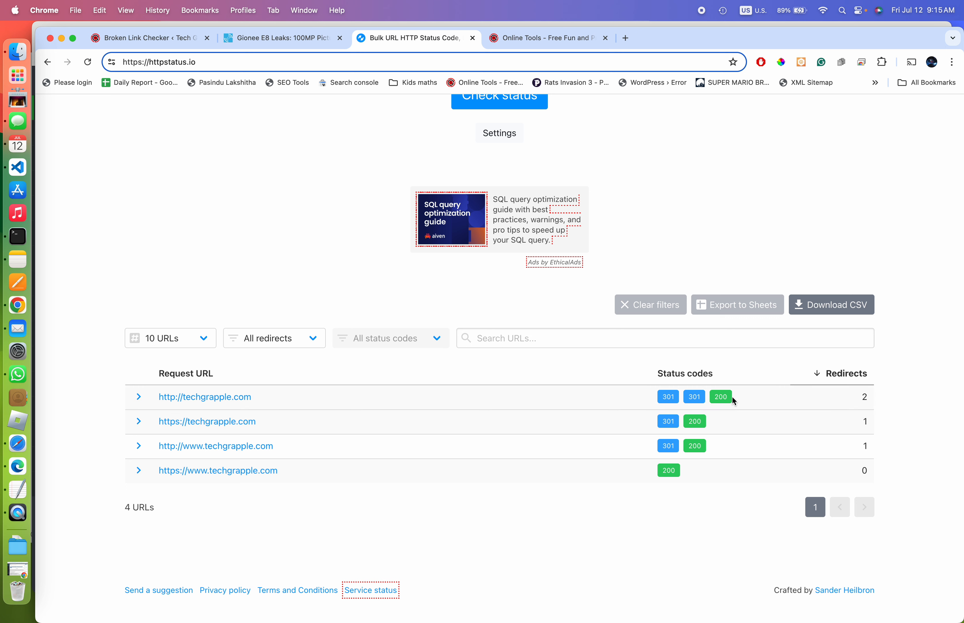
left_click_drag(732, 396, 716, 397)
left_click_drag(684, 476, 657, 472)
Check the Gionee E8 Leaks article URL, showing 403 for all four gizmochina.com variants
scroll(736, 228, "up", 6)
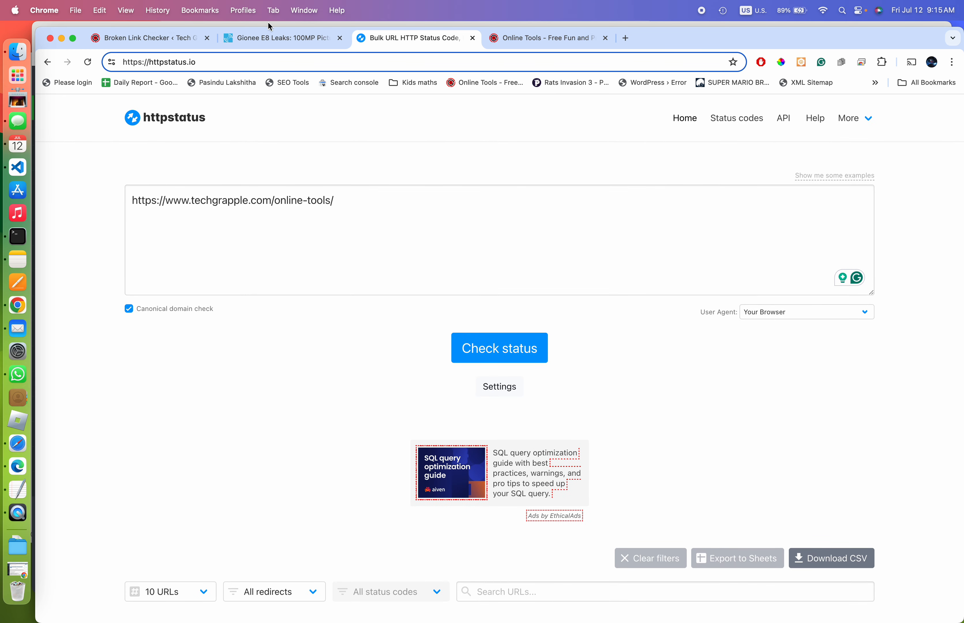
left_click(291, 39)
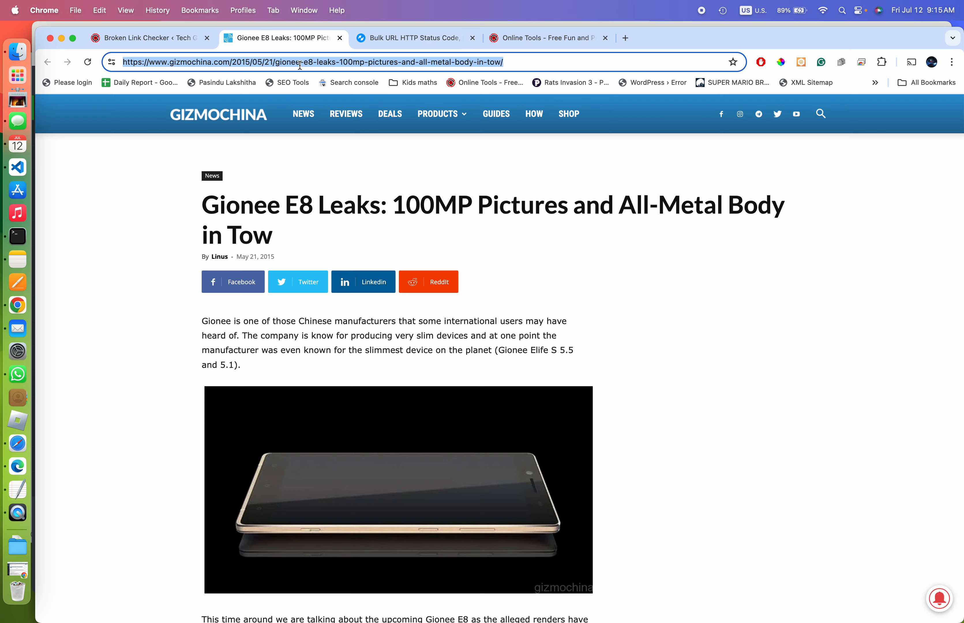
left_click(519, 40)
left_click(410, 38)
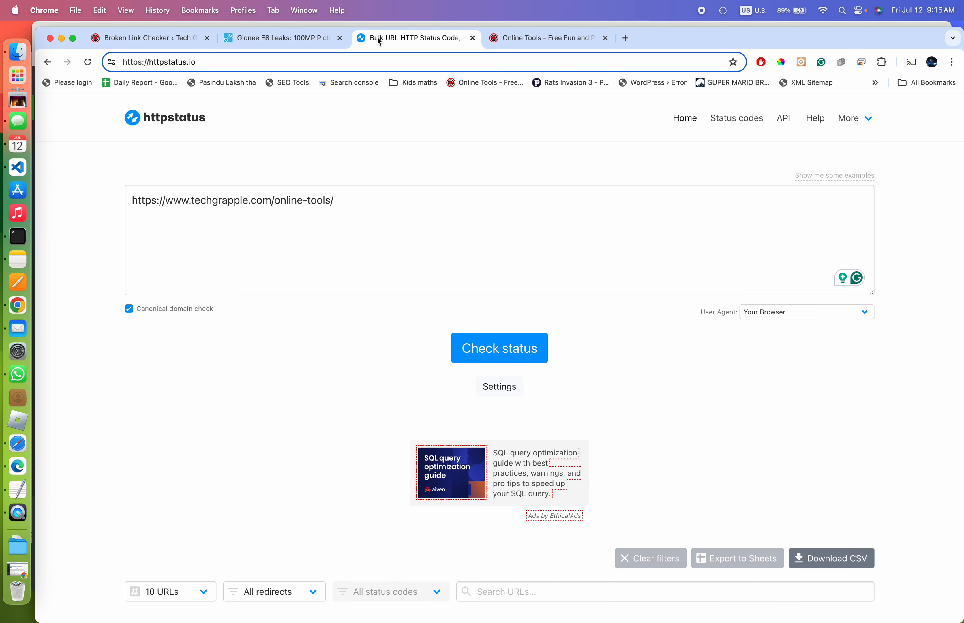
left_click(348, 200)
key("super+a")
key("super+v")
left_click(499, 344)
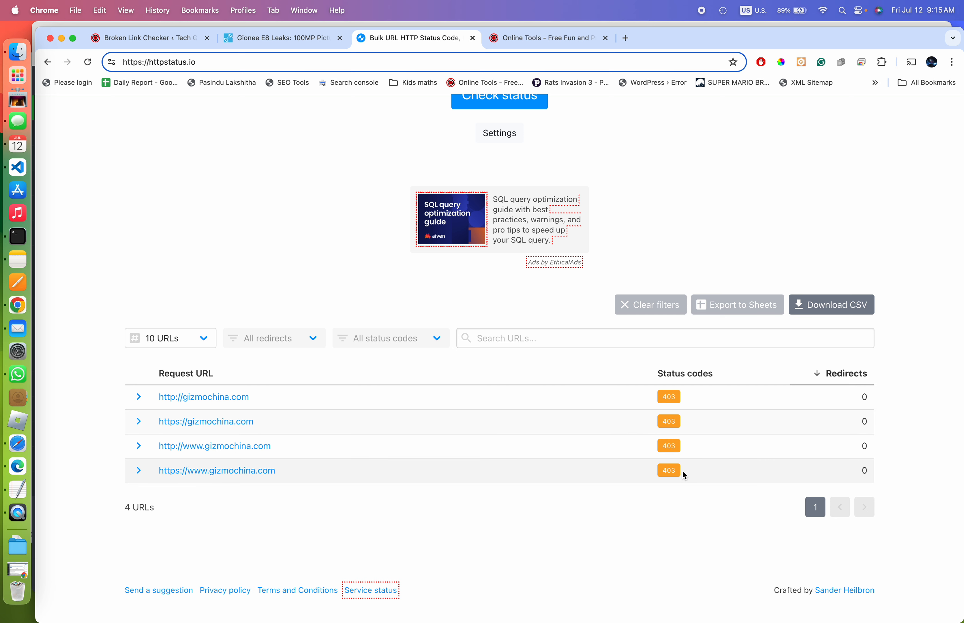
left_click_drag(682, 470, 672, 354)
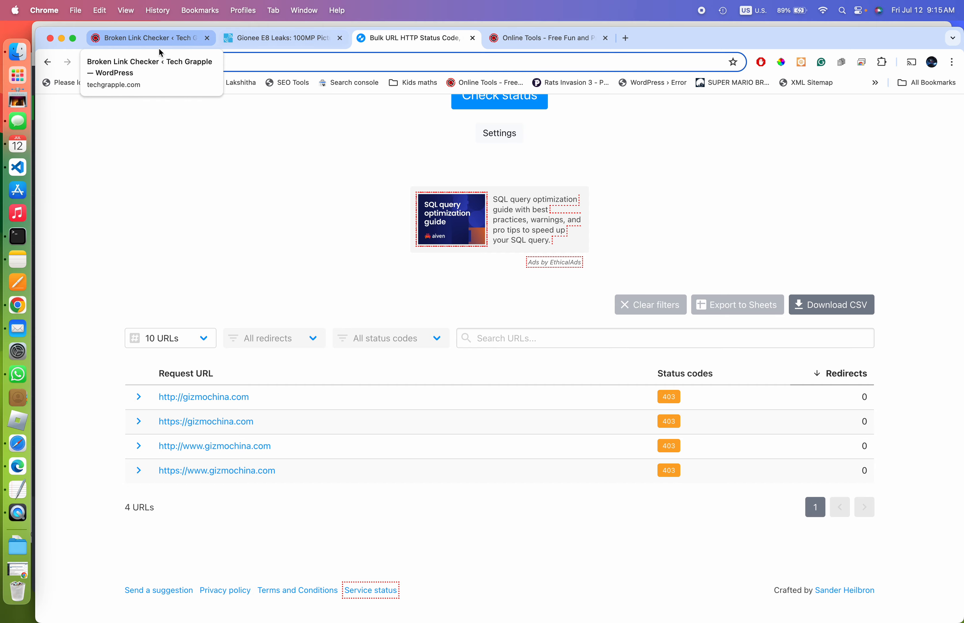
Open the com.trtf.blue link's TypeApp mail Play Store page in a new tab and copy its URL
left_click(156, 40)
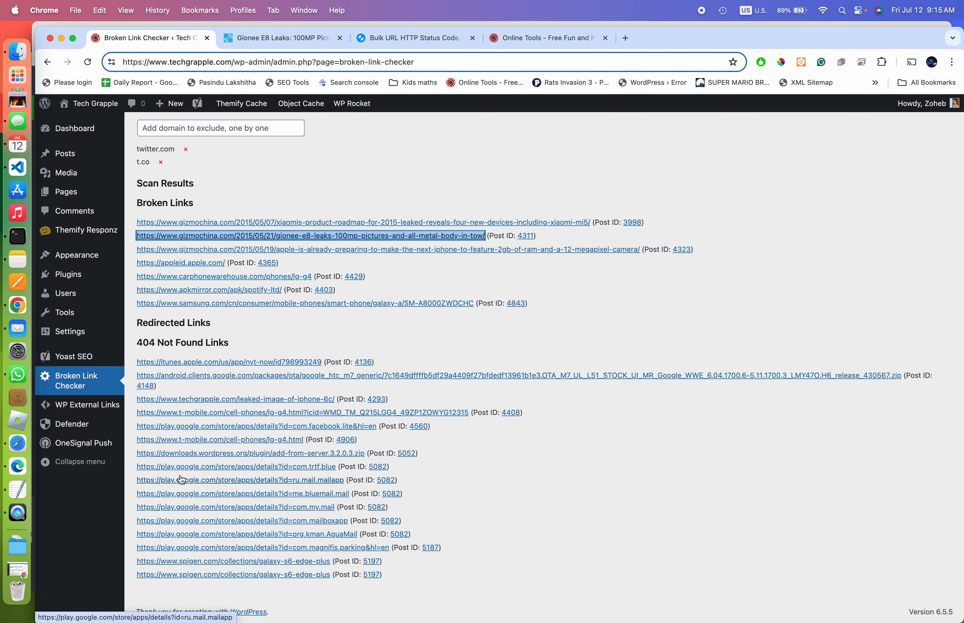
right_click(212, 469)
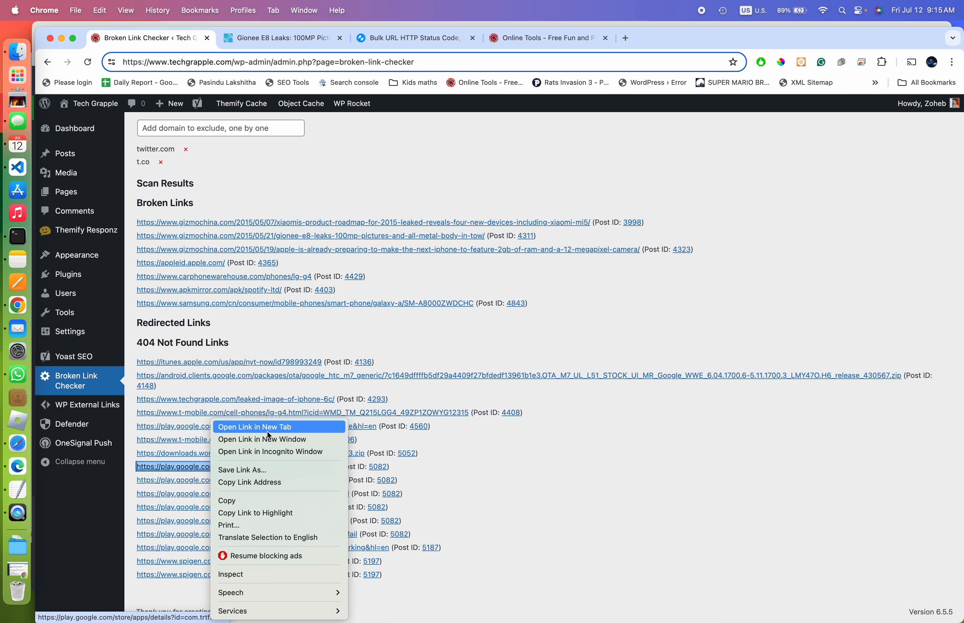
left_click(260, 368)
left_click(300, 36)
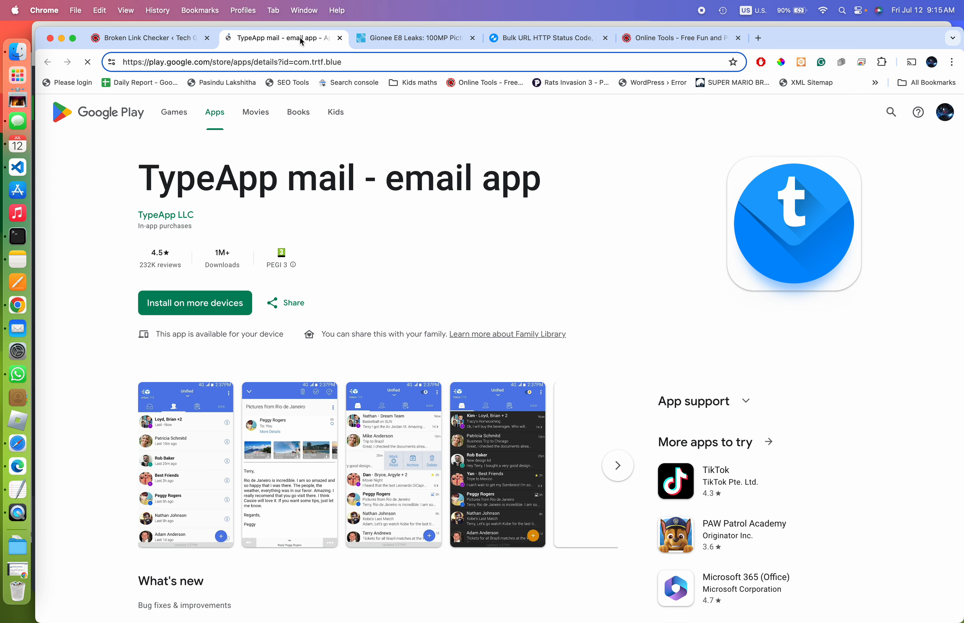
left_click(328, 55)
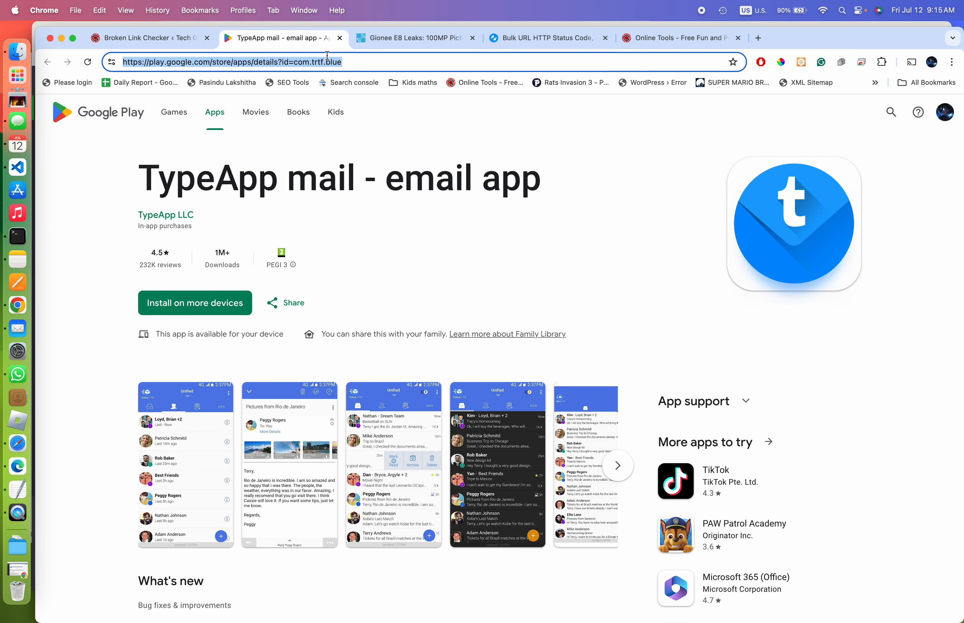
Check the Play Store URL on httpstatus.io: non-www variants reach 200, www variants error
left_click(541, 41)
scroll(501, 244, "up", 6)
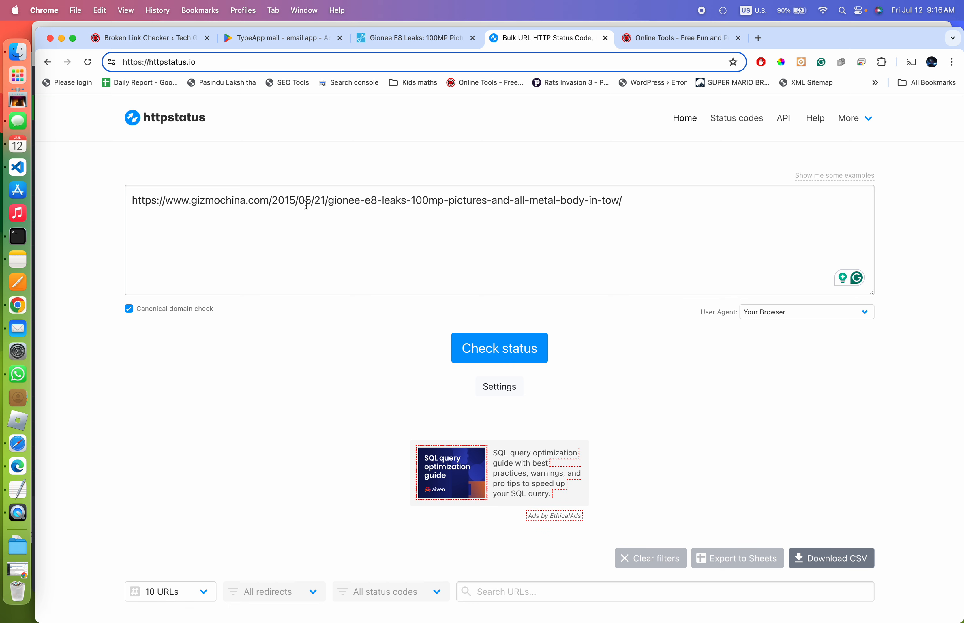
triple_click(307, 204)
key("super+v")
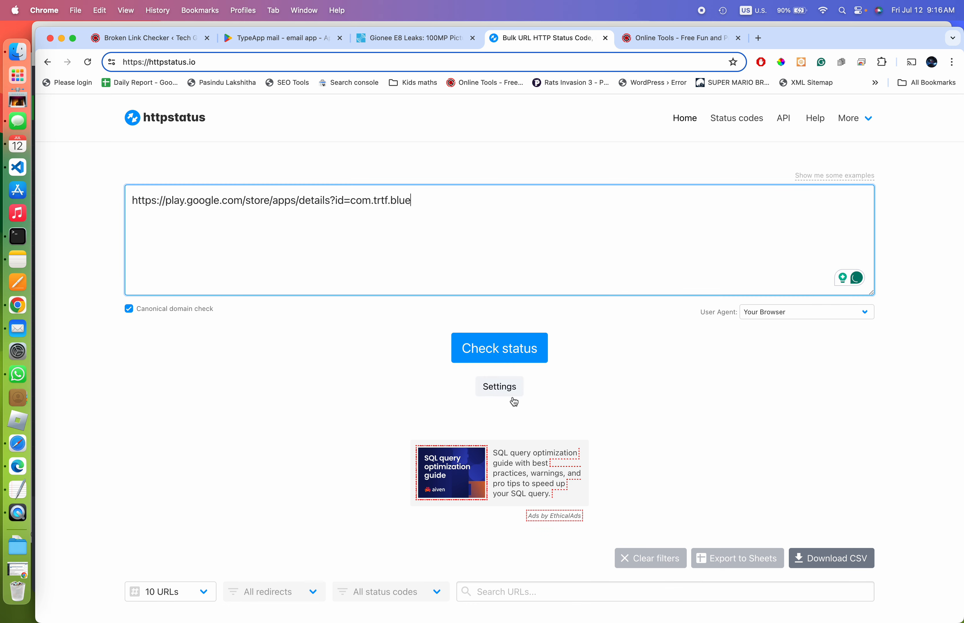
left_click(514, 347)
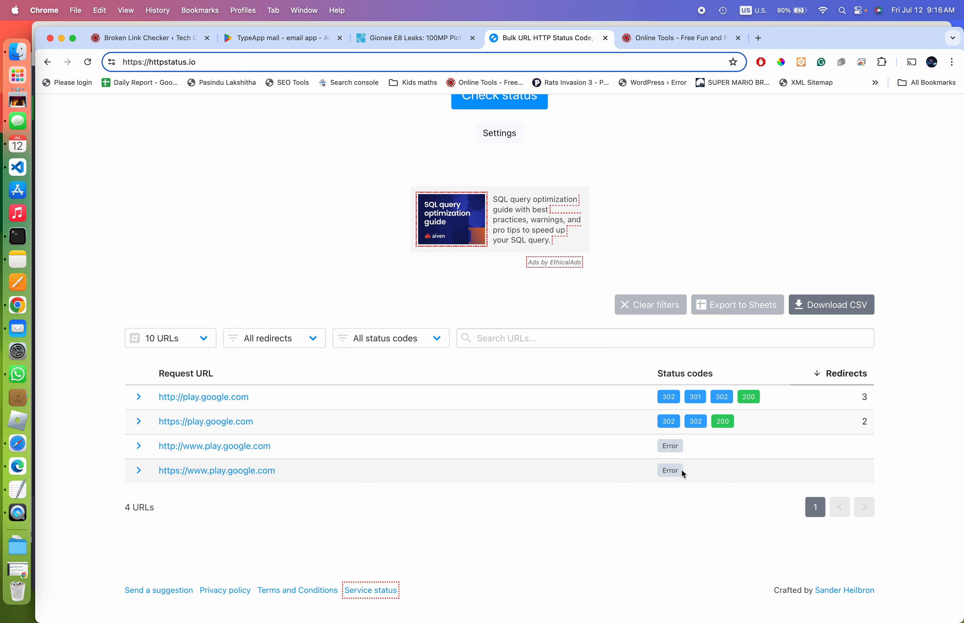
left_click_drag(681, 470, 663, 370)
scroll(552, 293, "up", 7)
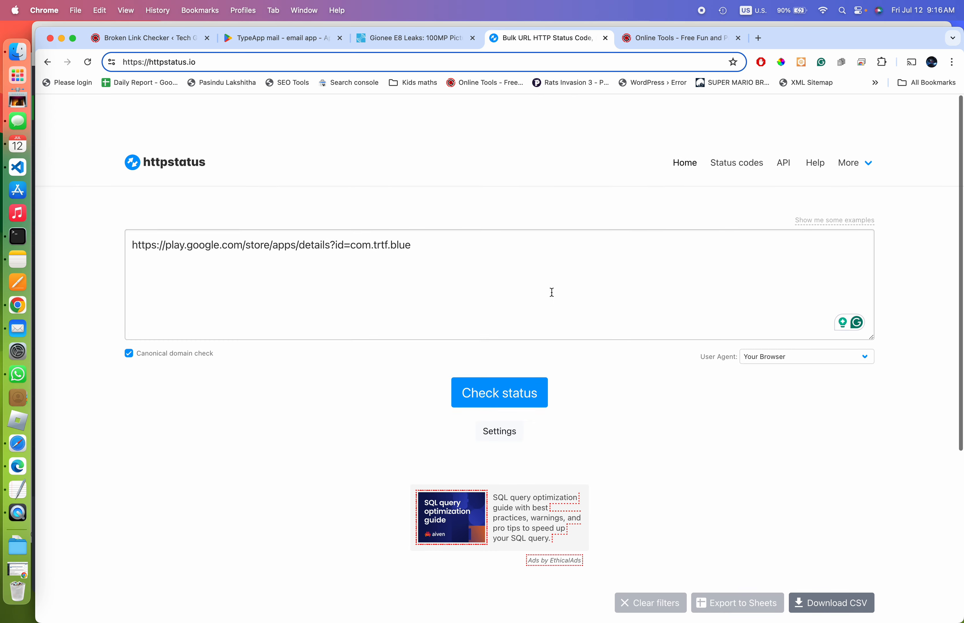
scroll(552, 292, "down", 2)
left_click(158, 40)
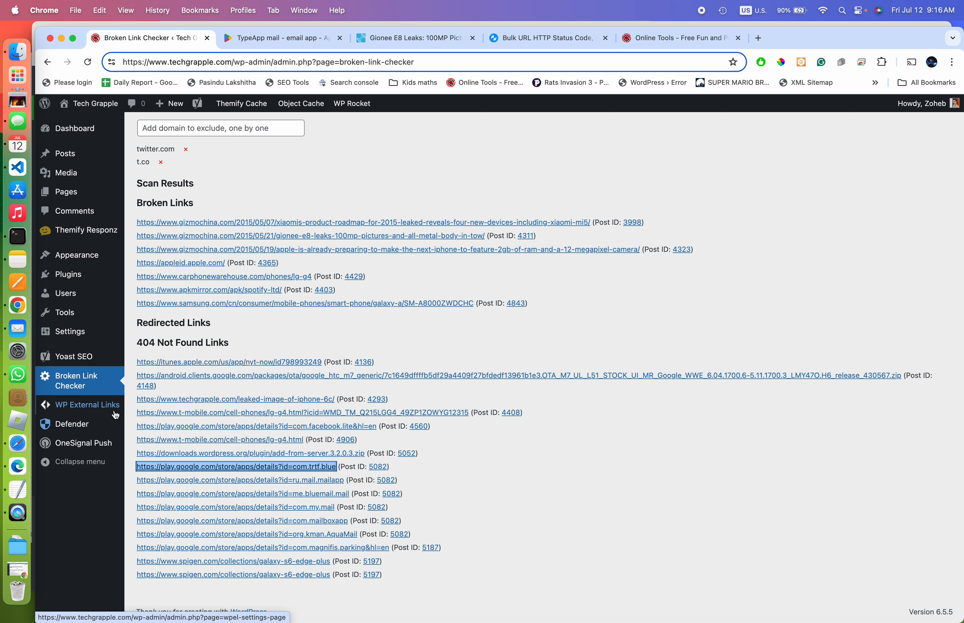
Open the T-Mobile lg-g4 link, confirm it shows Page not found, and close it
right_click(207, 416)
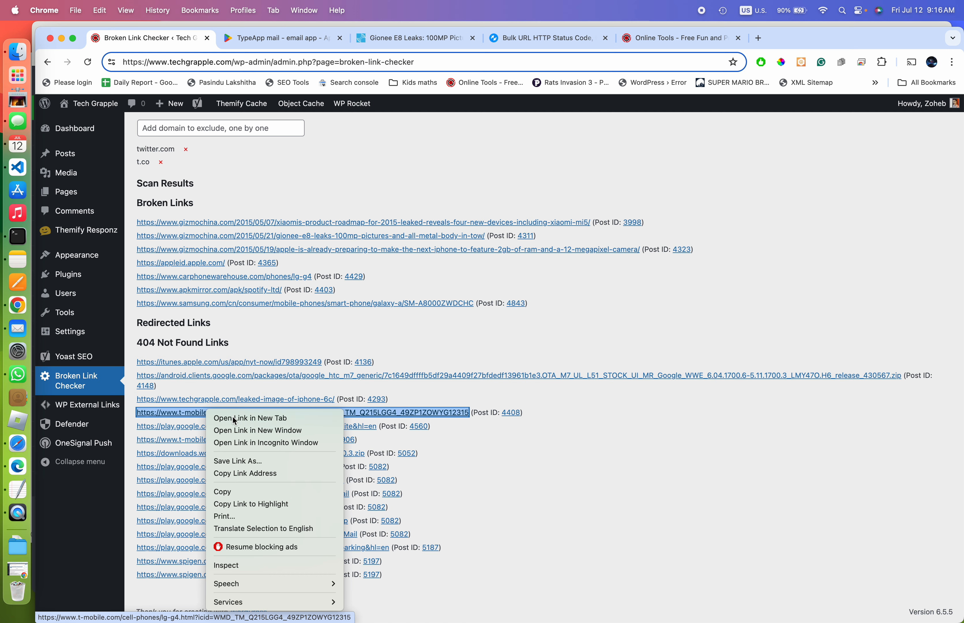
left_click(233, 417)
left_click(278, 43)
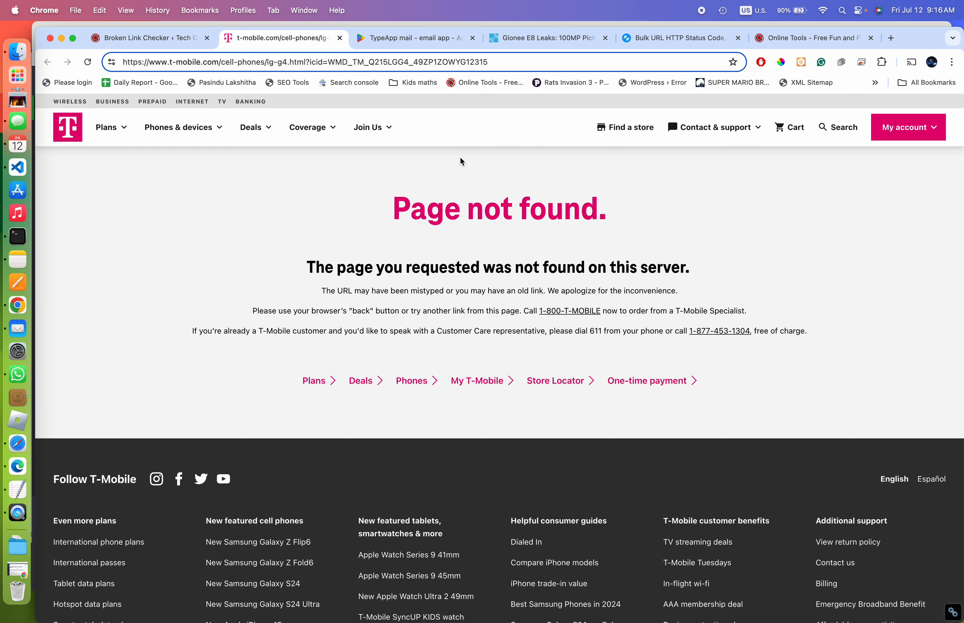
left_click(339, 38)
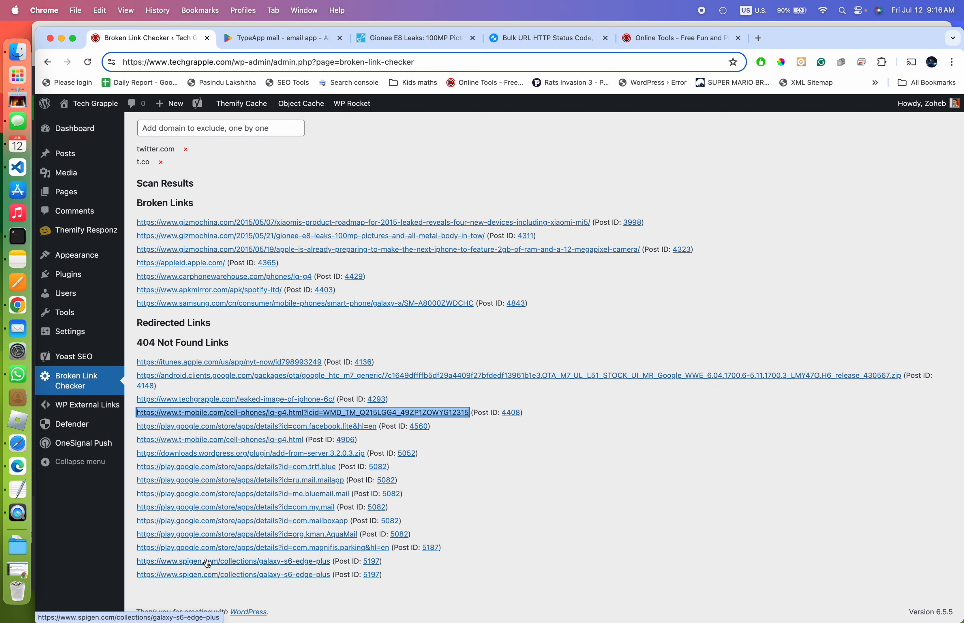
Open the Spigen galaxy-s6-edge-plus link, see it land on the Spigen homepage, and close both tabs
right_click(208, 563)
left_click(257, 426)
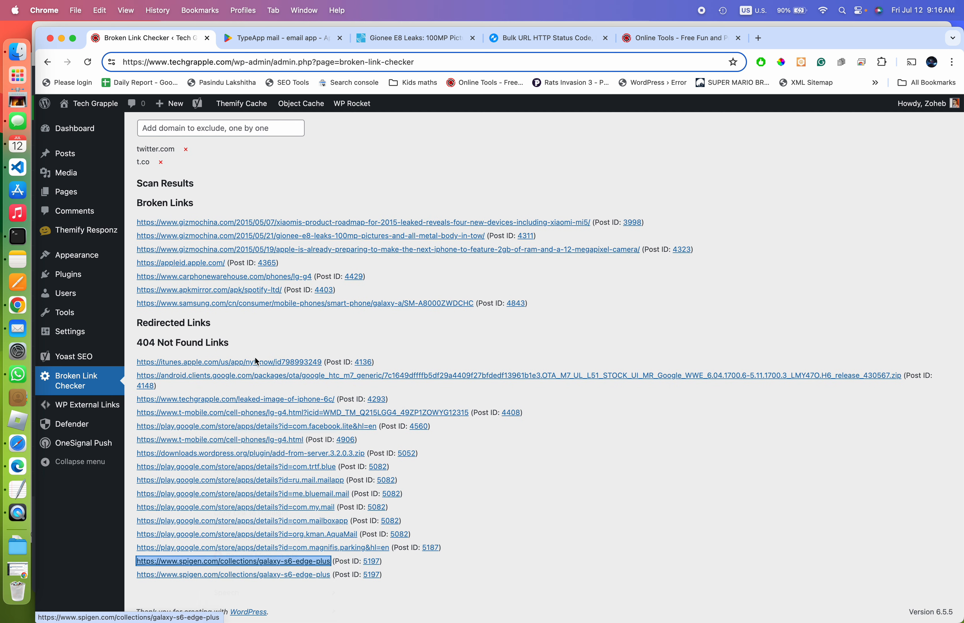
left_click(255, 41)
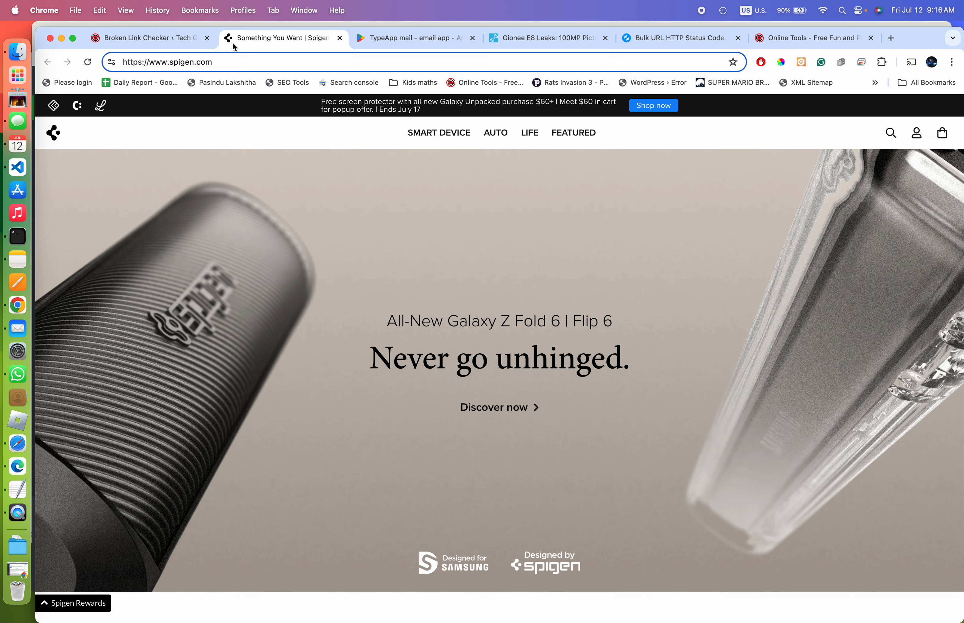
left_click(170, 42)
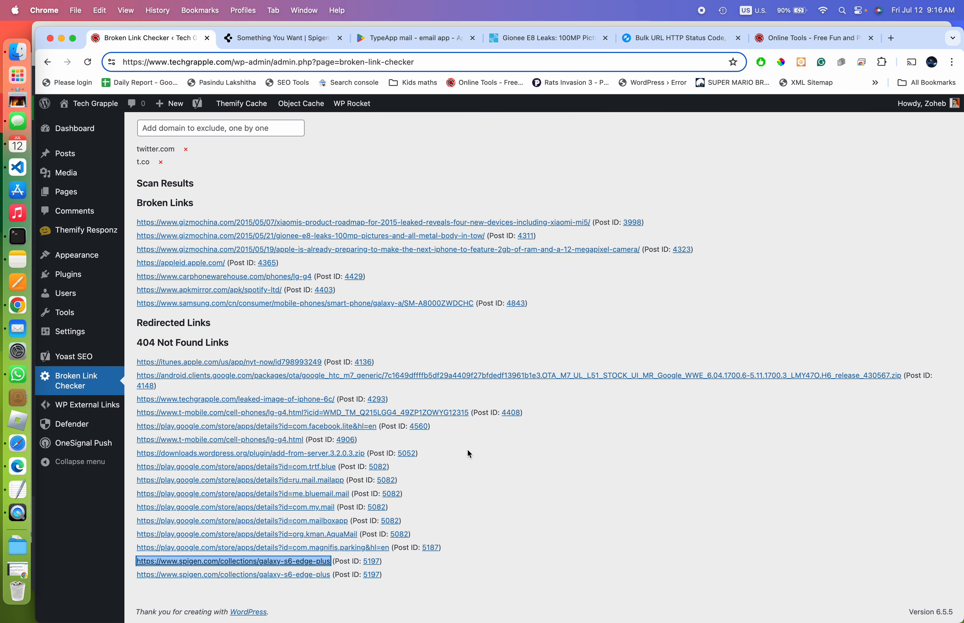
right_click(307, 562)
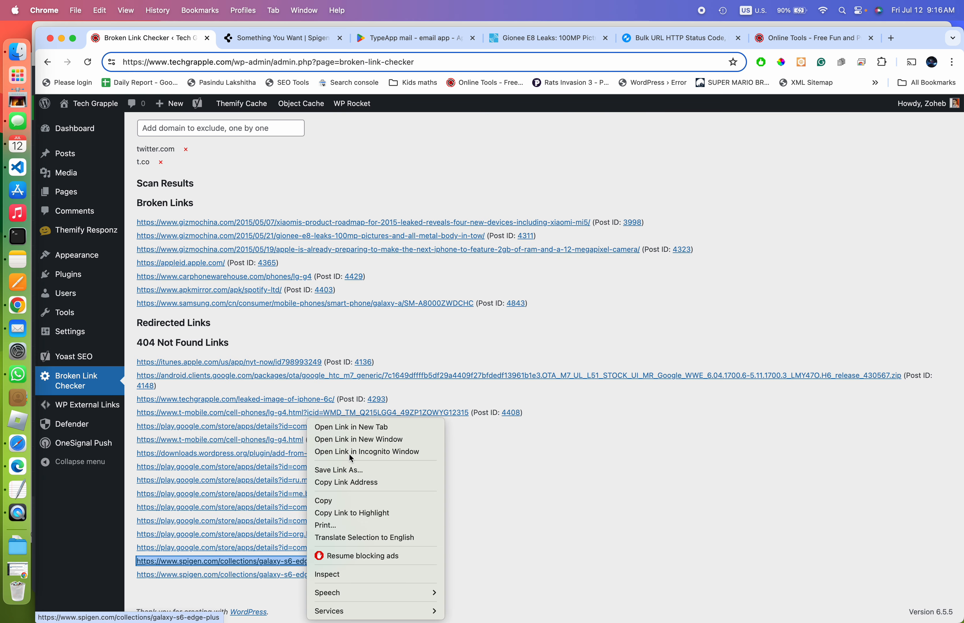
left_click(347, 428)
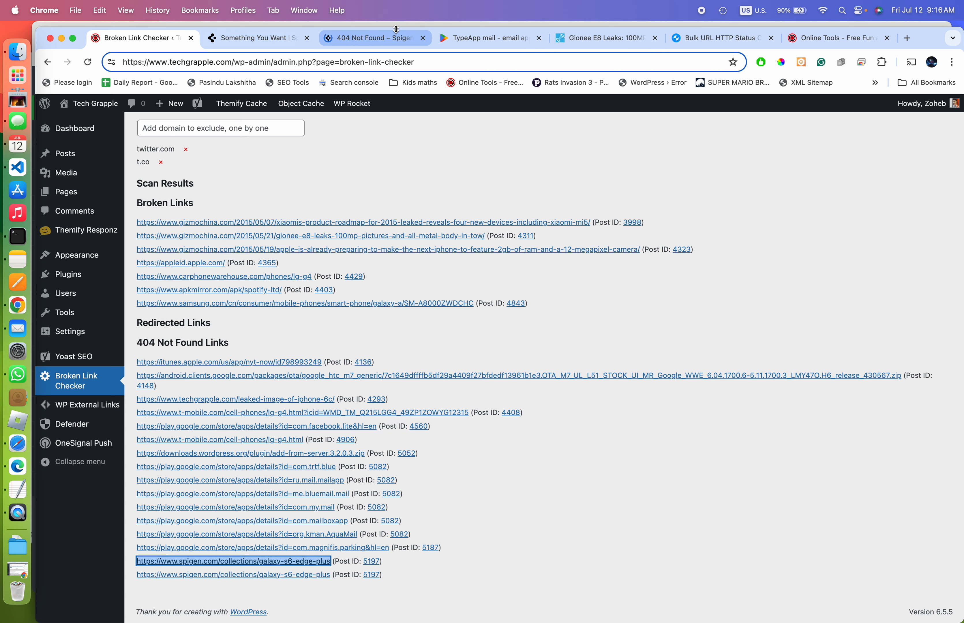
left_click(383, 39)
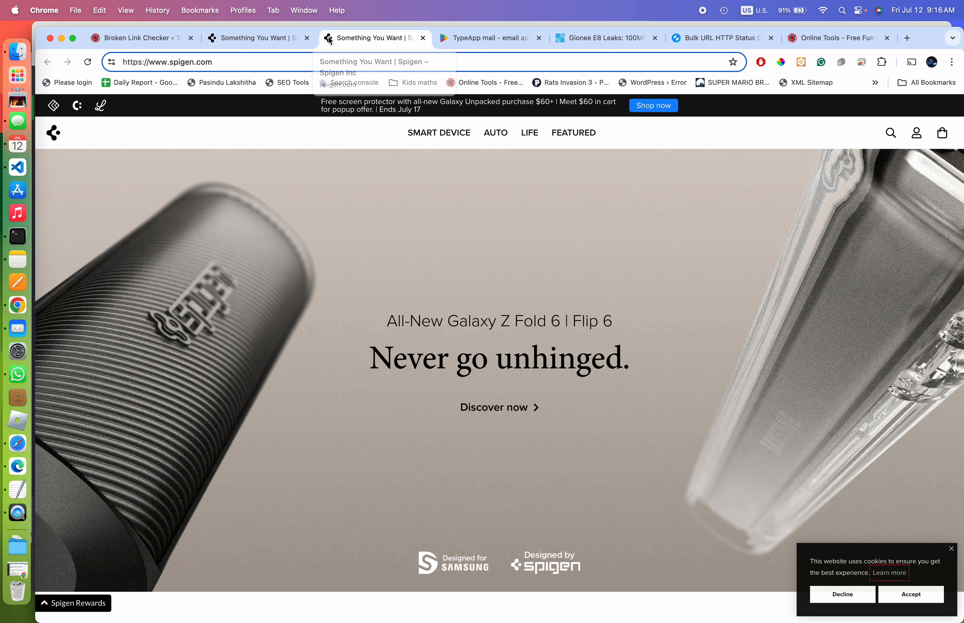
left_click(307, 38)
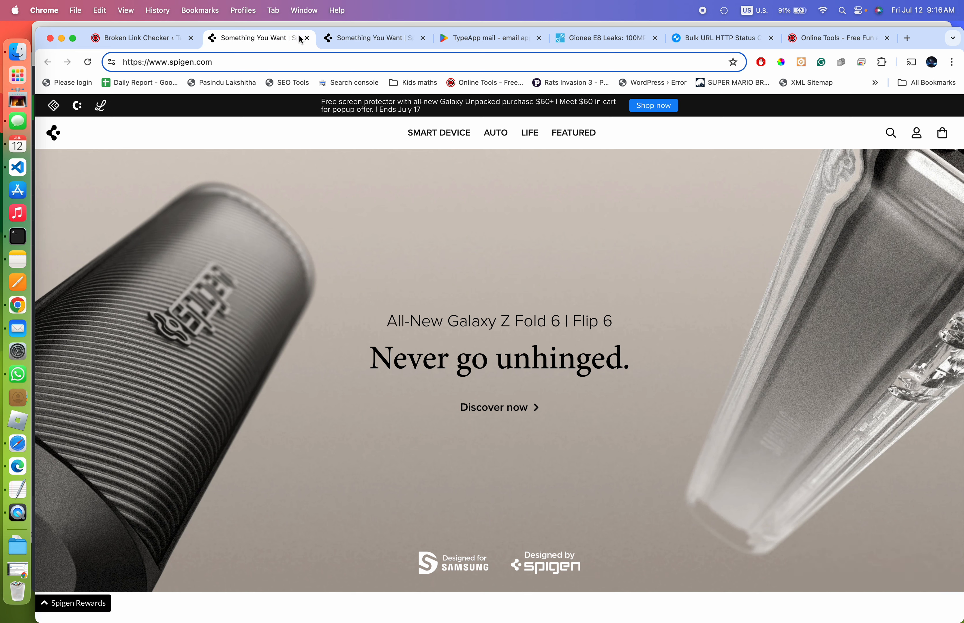
left_click(307, 38)
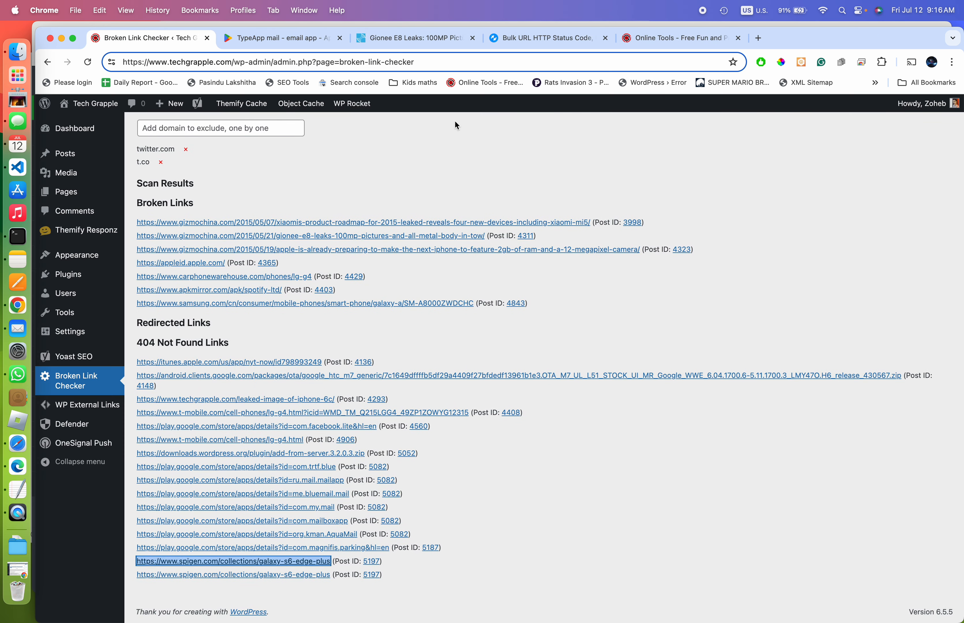
Open the editor for post 5052, 'Upload large files…', in a new tab from its Post ID link
scroll(370, 349, "up", 3)
scroll(370, 351, "down", 3)
scroll(371, 350, "up", 1)
left_click_drag(382, 426, 403, 424)
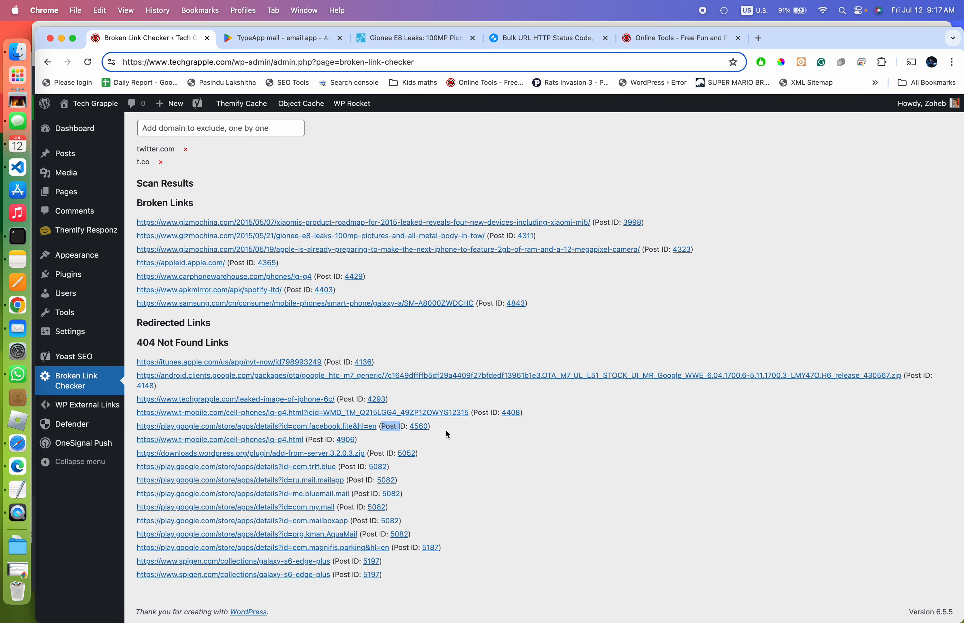
right_click(420, 430)
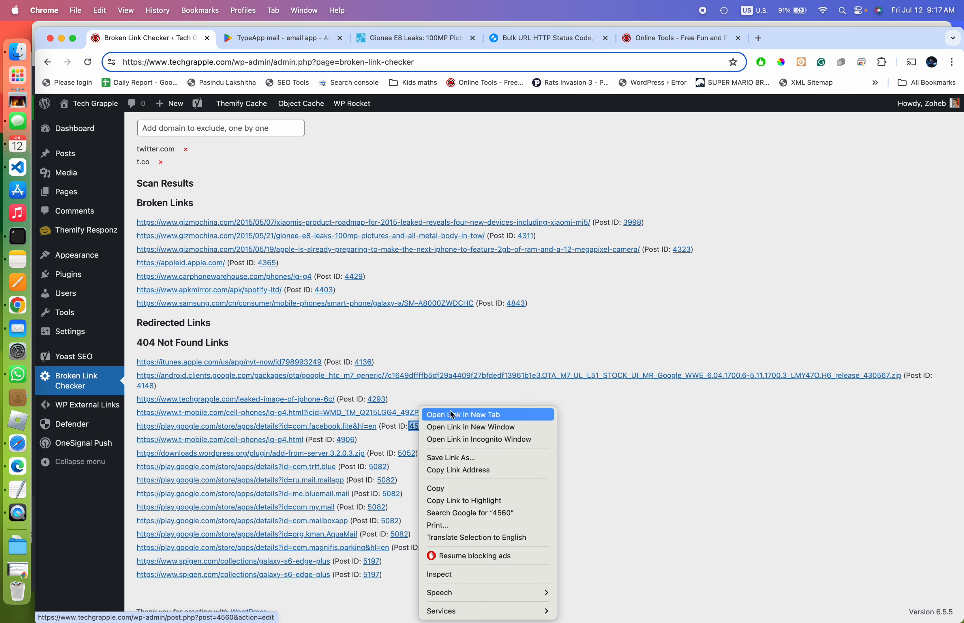
left_click(571, 436)
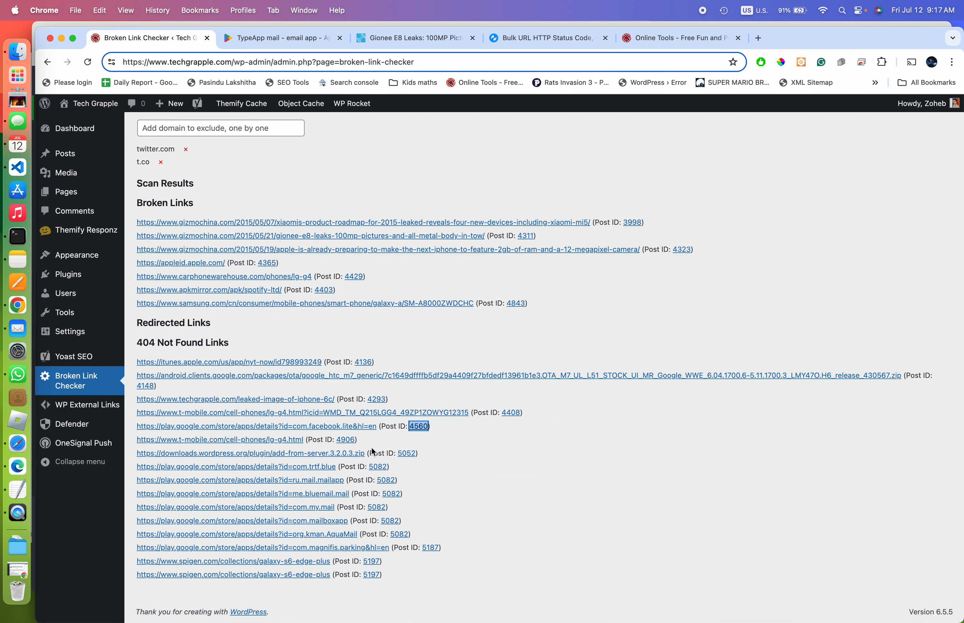
right_click(408, 453)
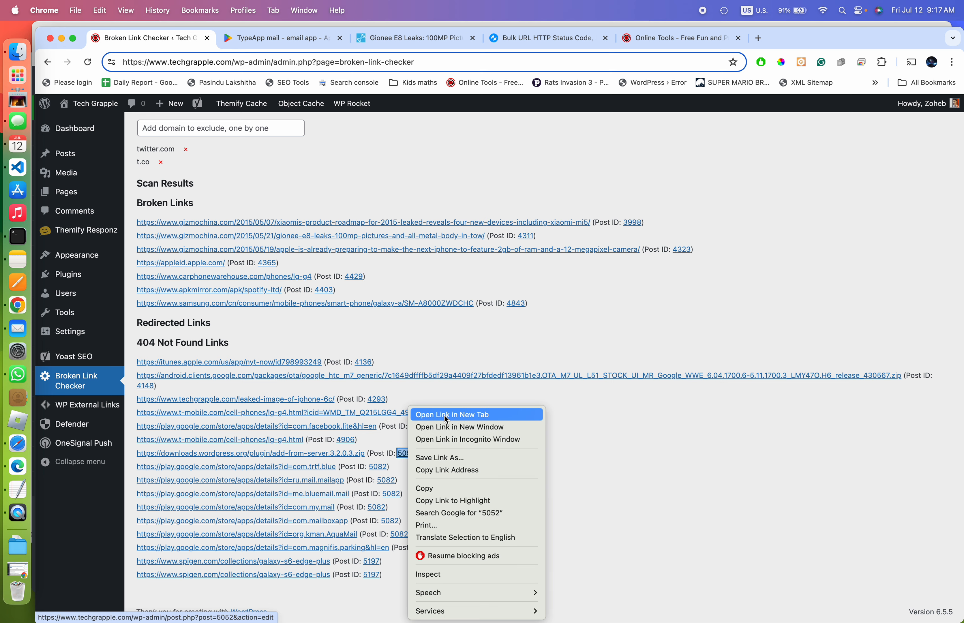
left_click(447, 418)
left_click(265, 40)
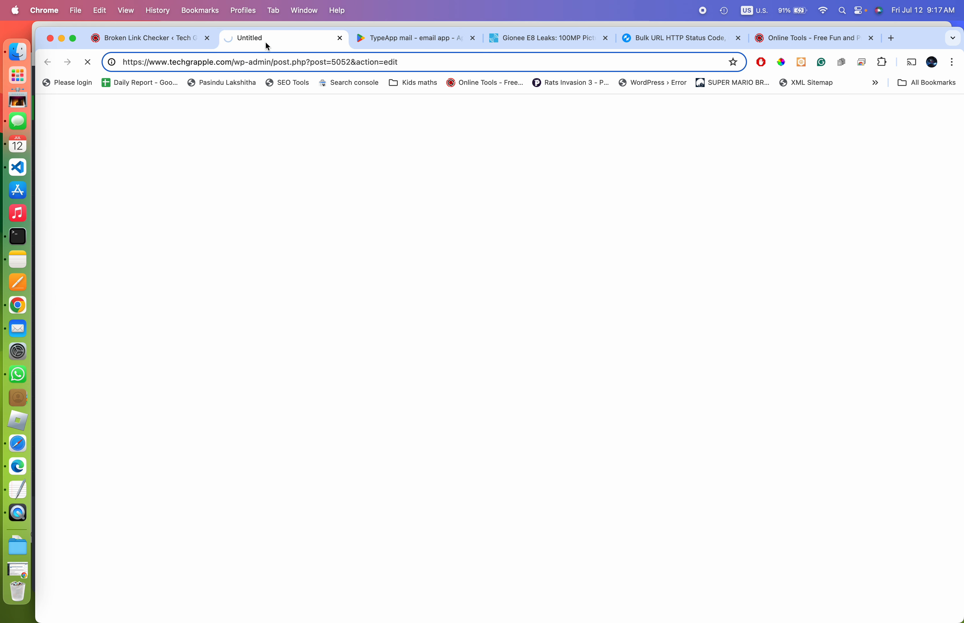
left_click(172, 46)
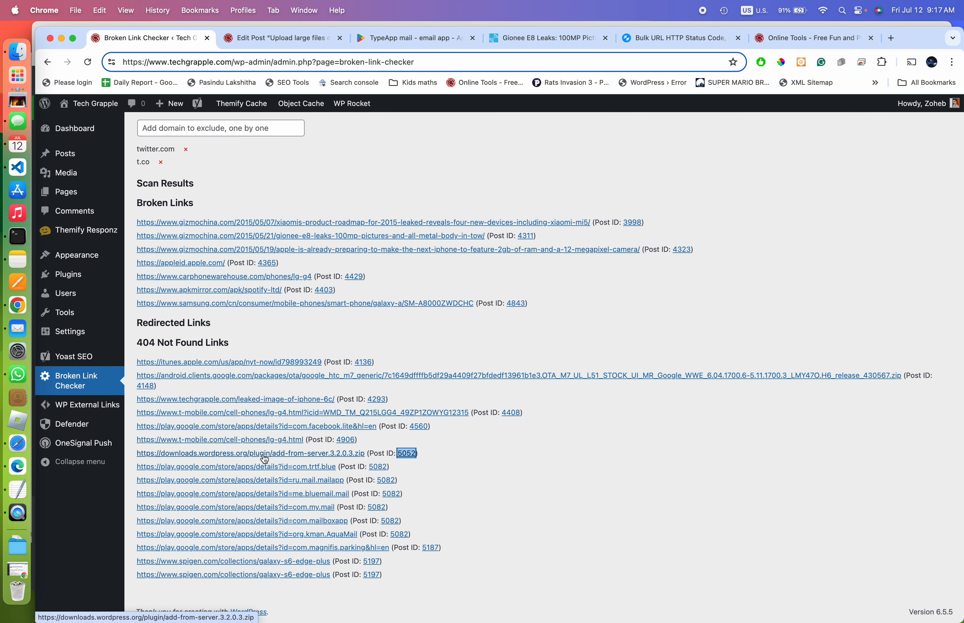
Open the downloads.wordpress.org add-from-server zip link, see ERR_INVALID_RESPONSE, and close that tab
right_click(277, 454)
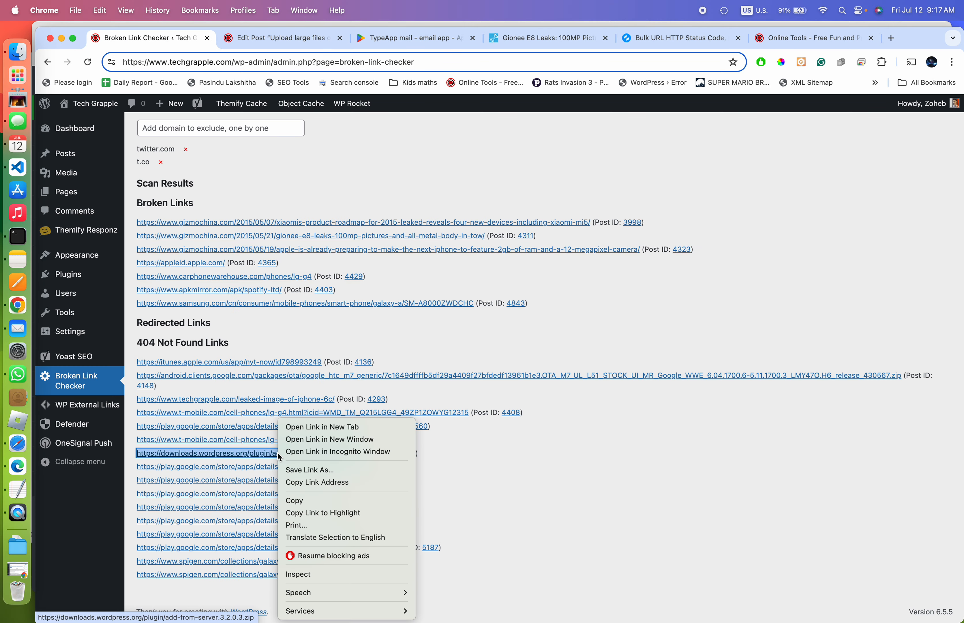
left_click(320, 430)
left_click(358, 39)
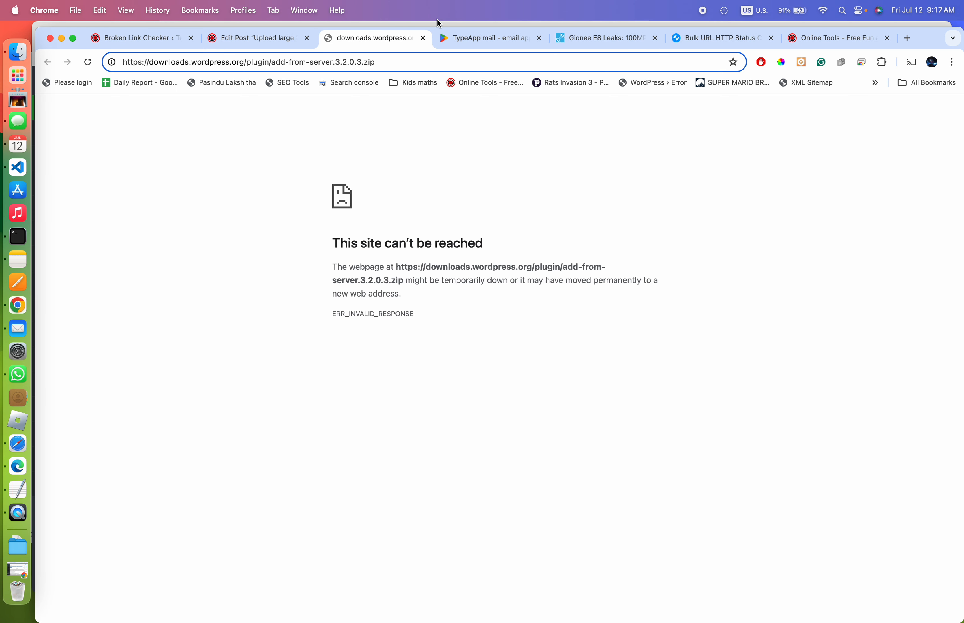
left_click(423, 38)
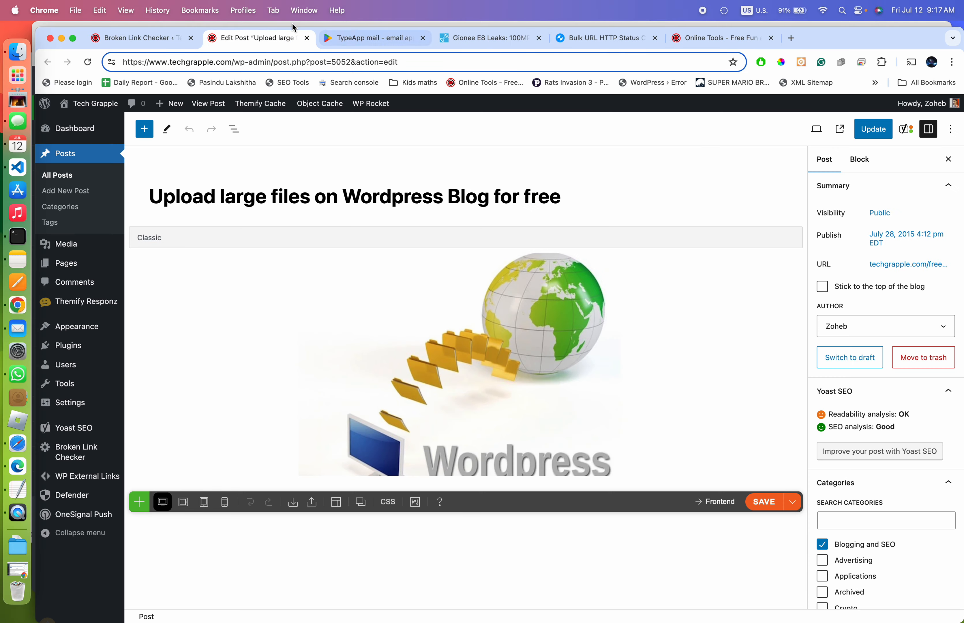
left_click(435, 360)
Find the Add From Server link in post 5052's bullet list and confirm it points to the zip file
scroll(341, 381, "down", 5)
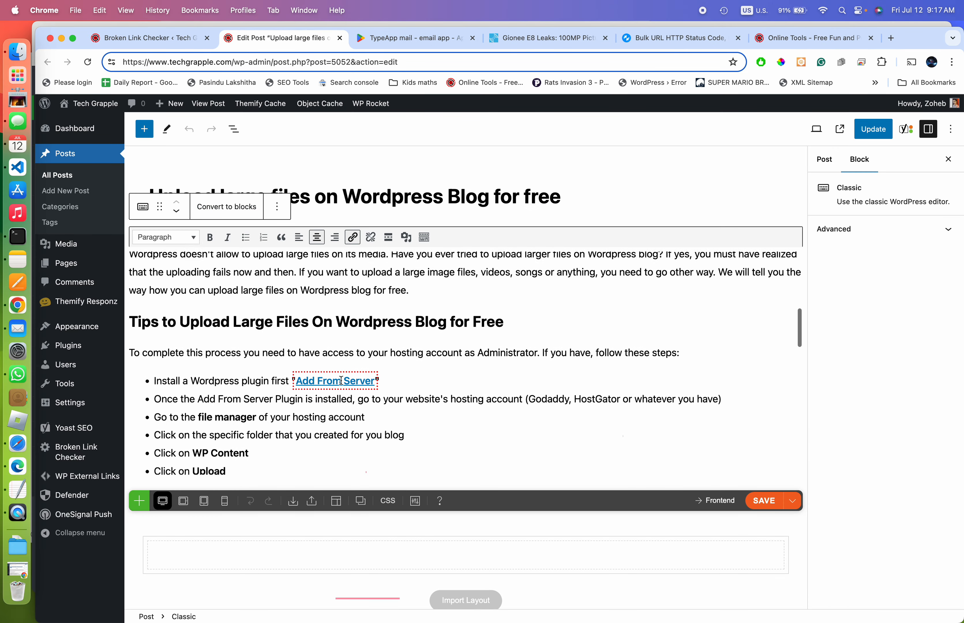
scroll(341, 381, "down", 3)
scroll(365, 364, "up", 5)
scroll(385, 345, "down", 2)
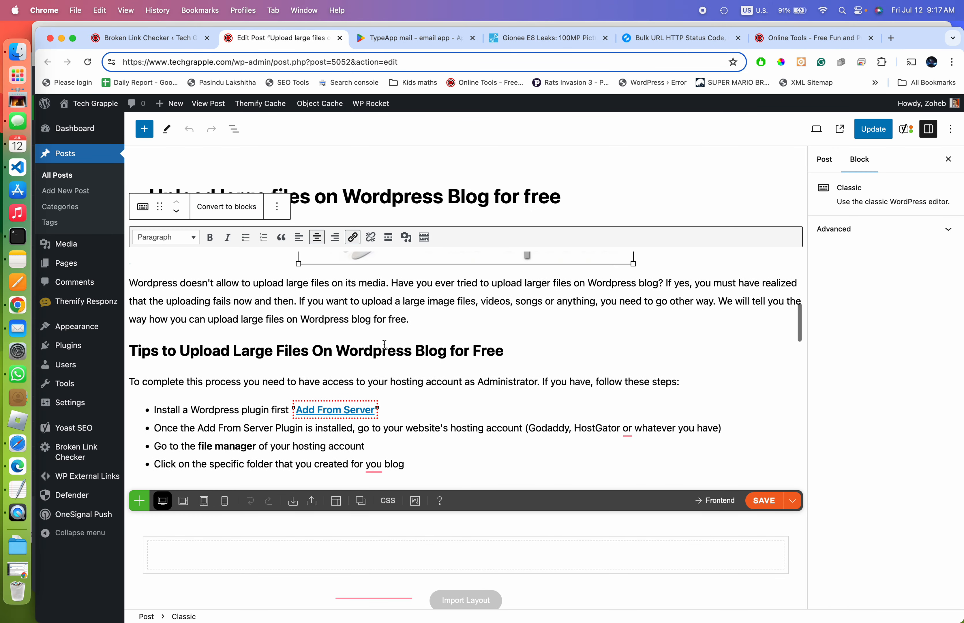
scroll(365, 341, "down", 5)
scroll(339, 332, "up", 10)
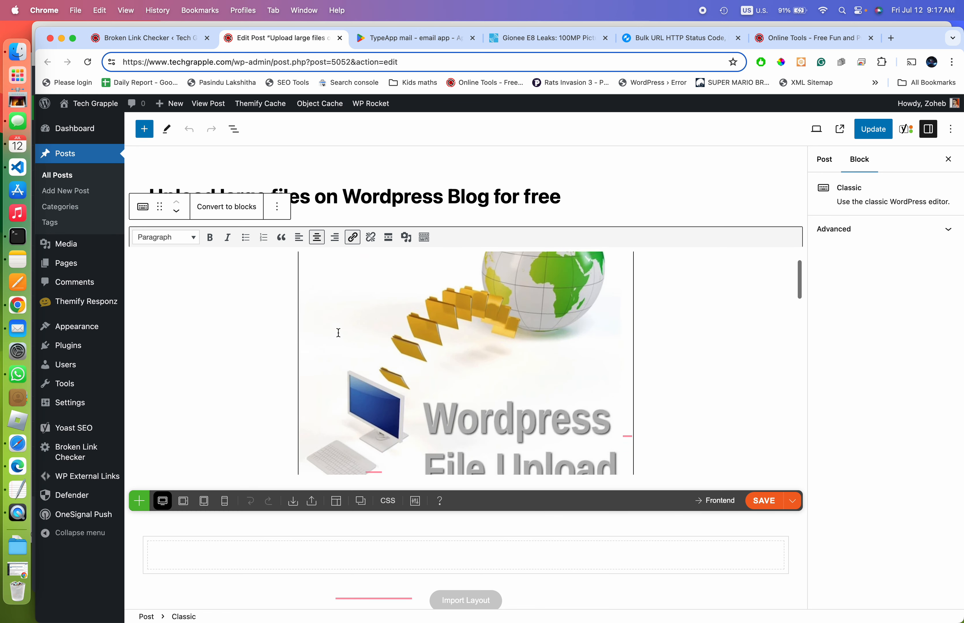
scroll(353, 320, "down", 5)
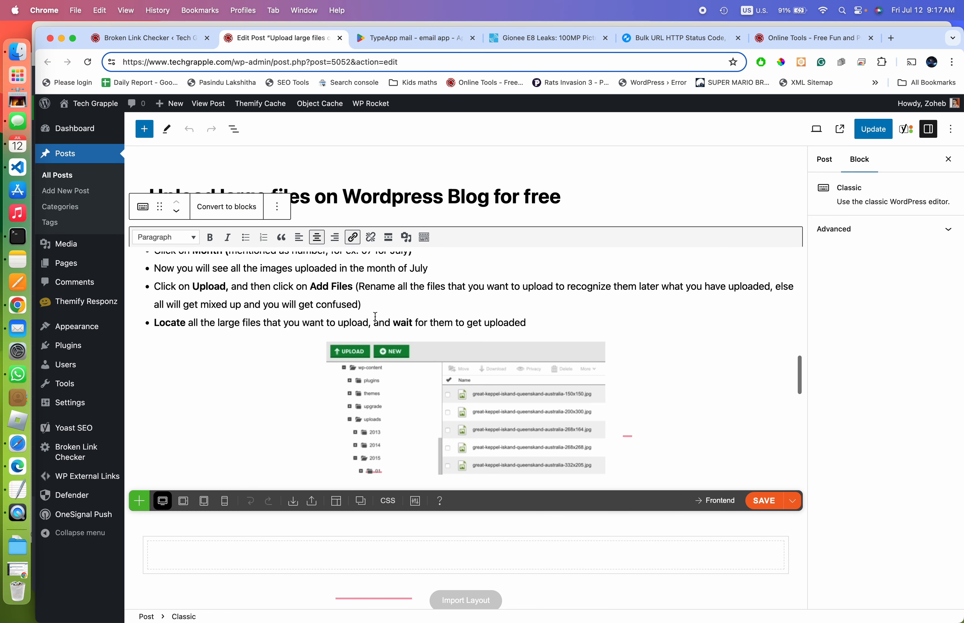
scroll(376, 317, "up", 6)
left_click(349, 346)
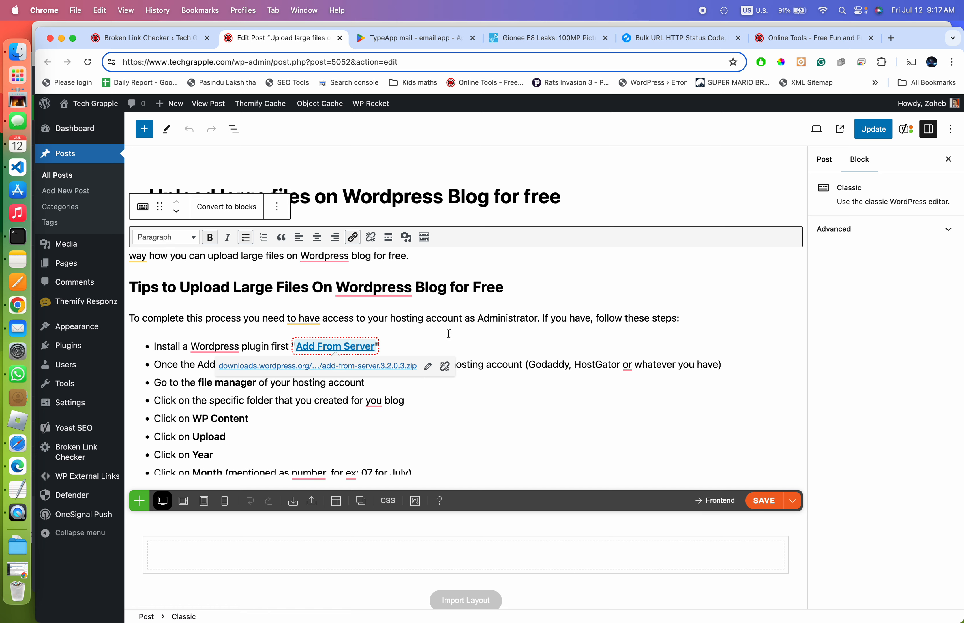
scroll(448, 334, "down", 10)
scroll(449, 334, "up", 12)
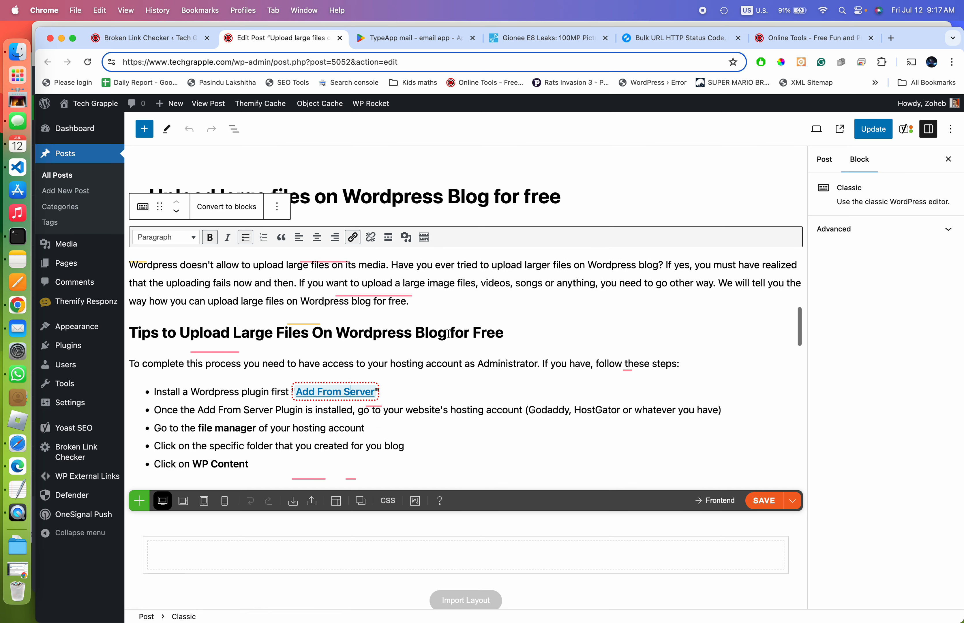
left_click(160, 43)
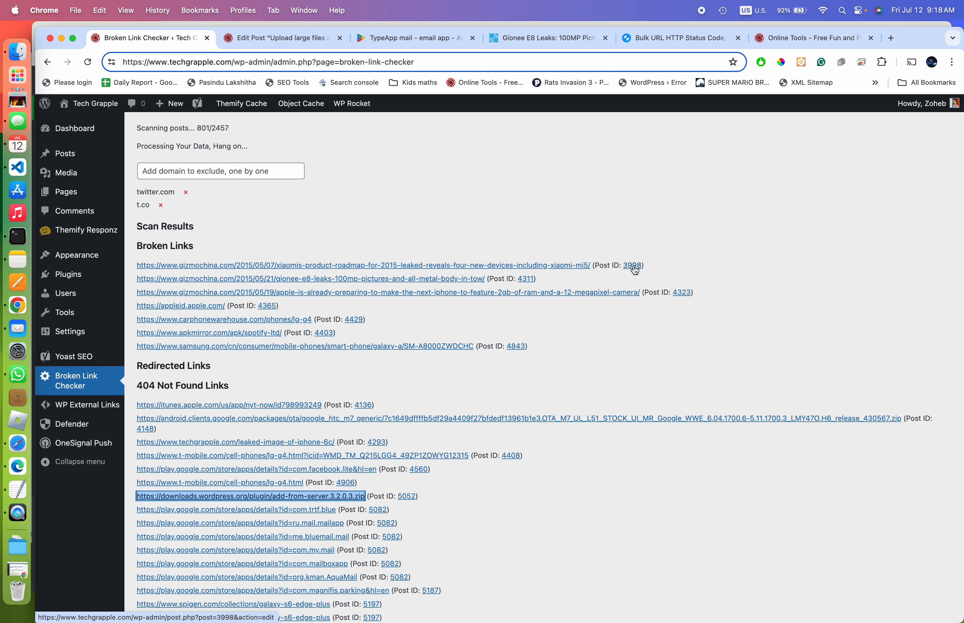
Scroll the 404 results to the page footer, then bring the TextEdit notes forward with the cursor at the end
scroll(533, 389, "down", 1)
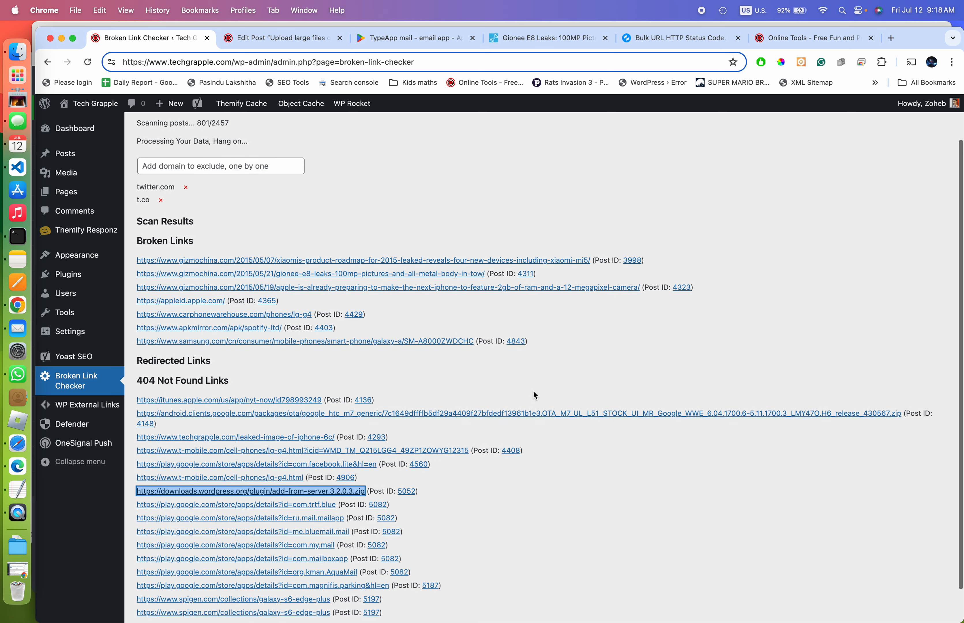
scroll(598, 300, "down", 3)
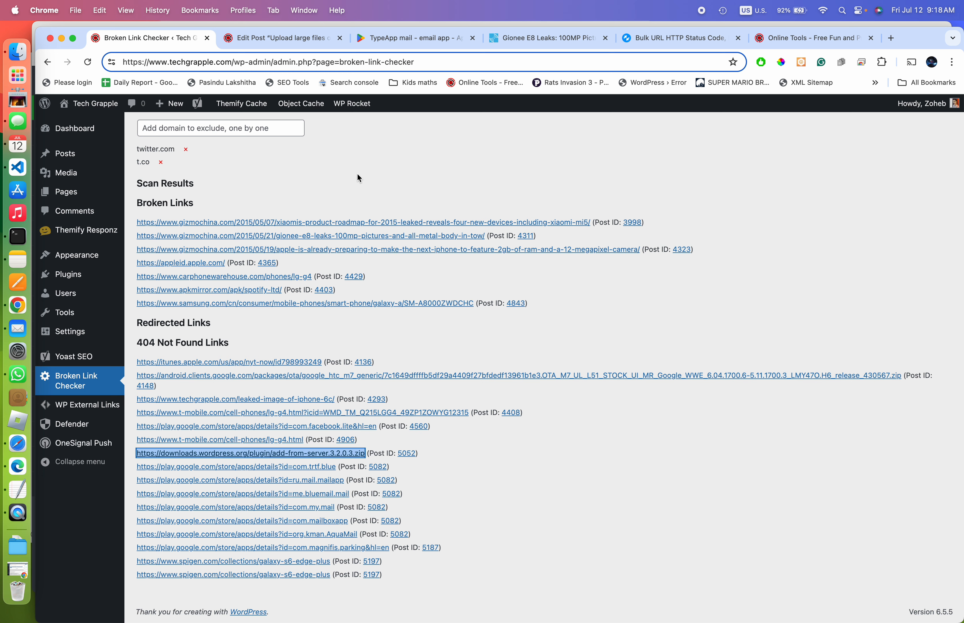
left_click(19, 494)
left_click(336, 522)
Add an e-mail address on a new line below the PHP limit settings, then return to the Chrome scan results
key("Return")
key("Return")
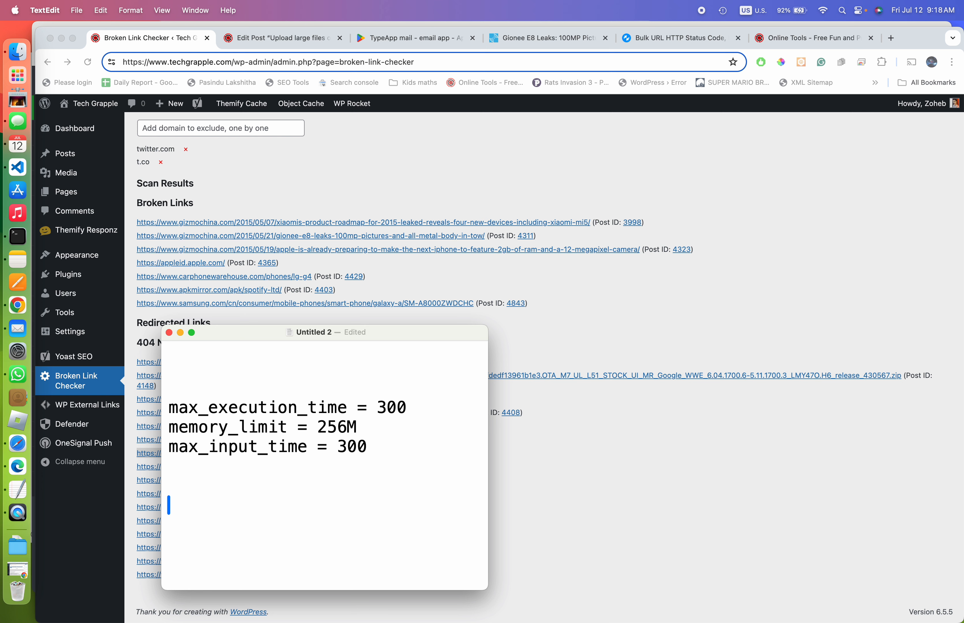
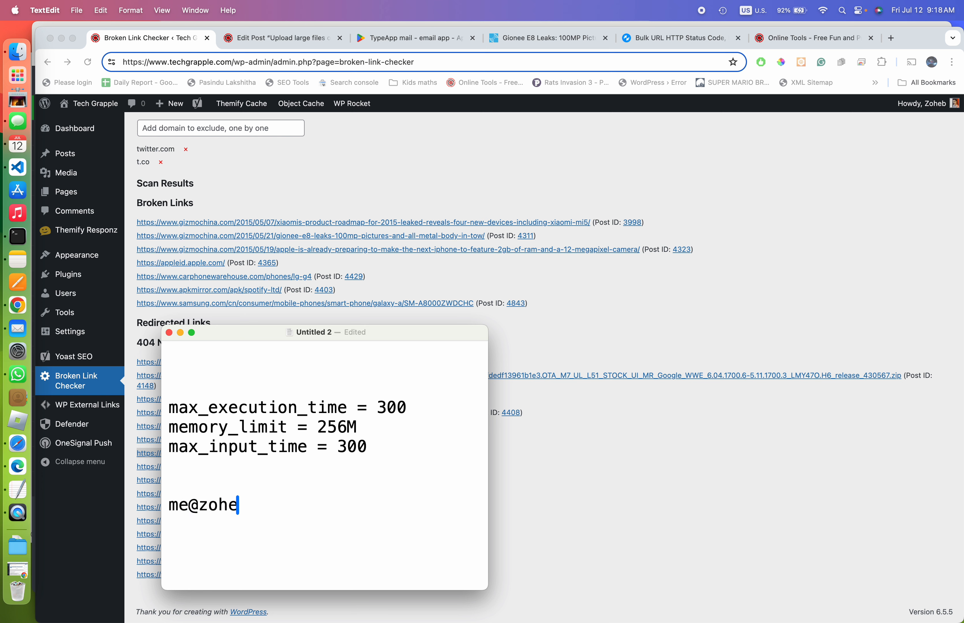
left_click_drag(308, 507, 152, 514)
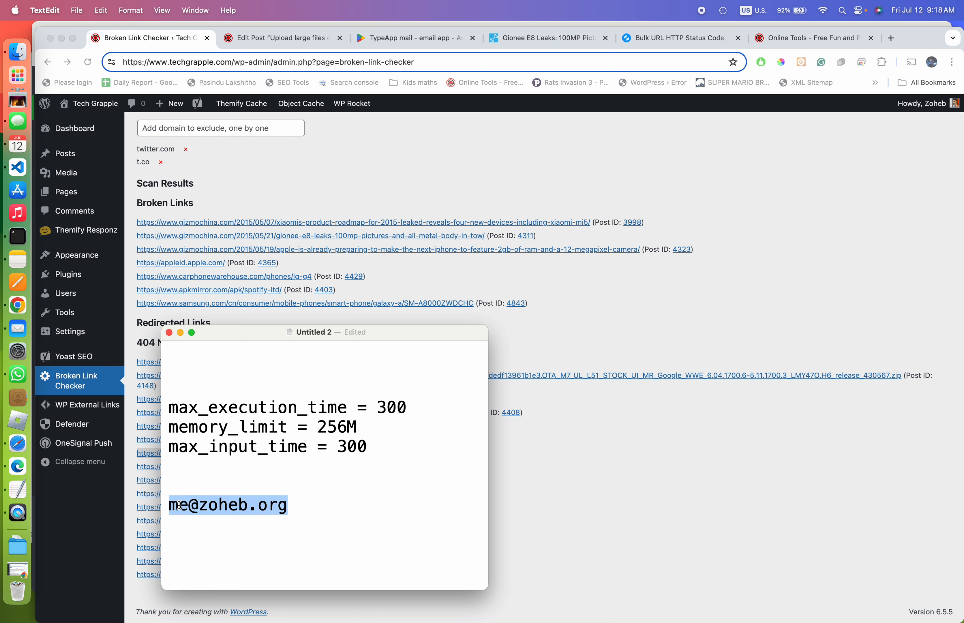
left_click(318, 498)
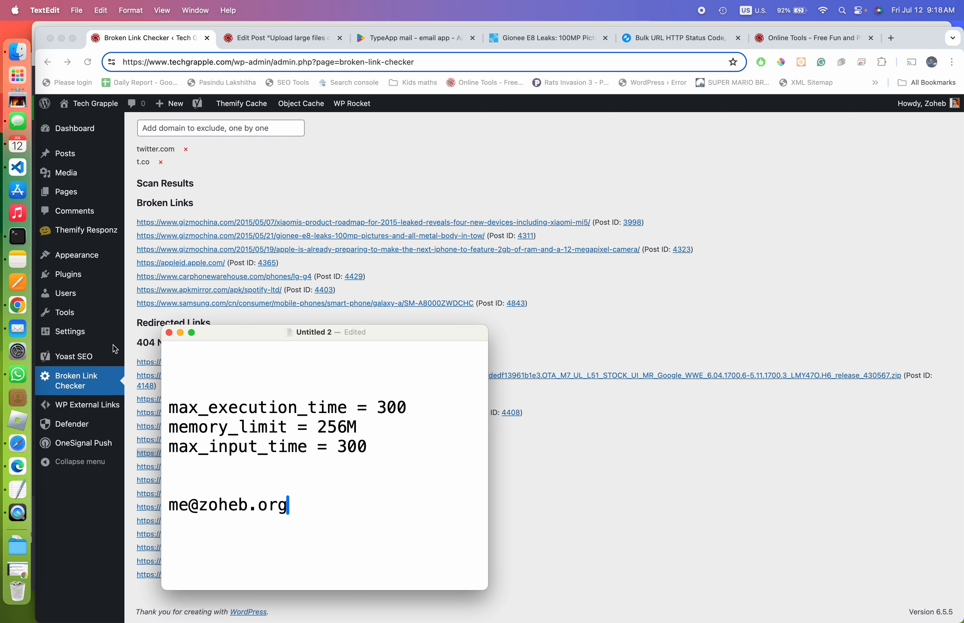
left_click(296, 159)
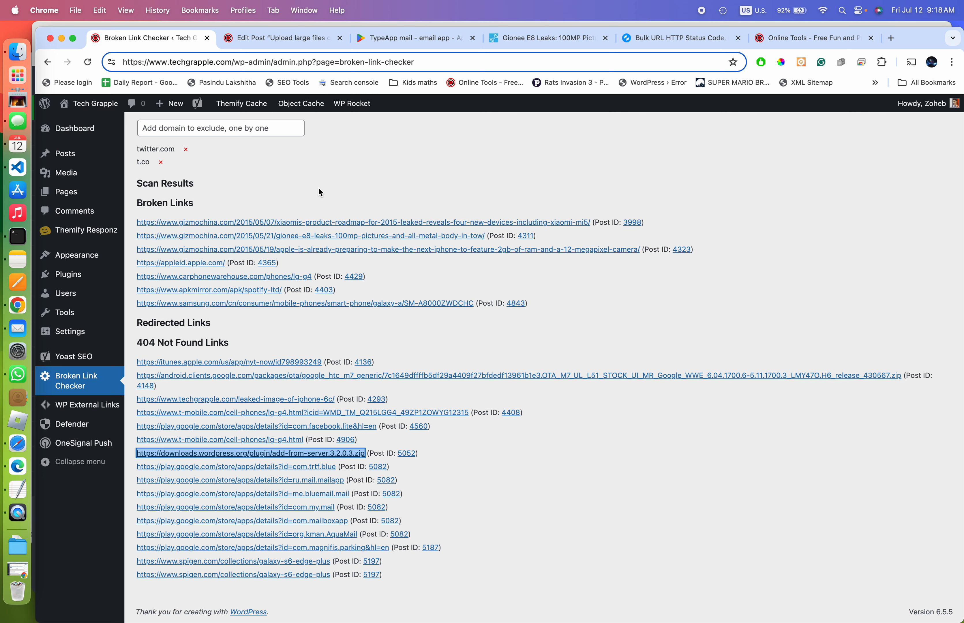
scroll(318, 187, "up", 5)
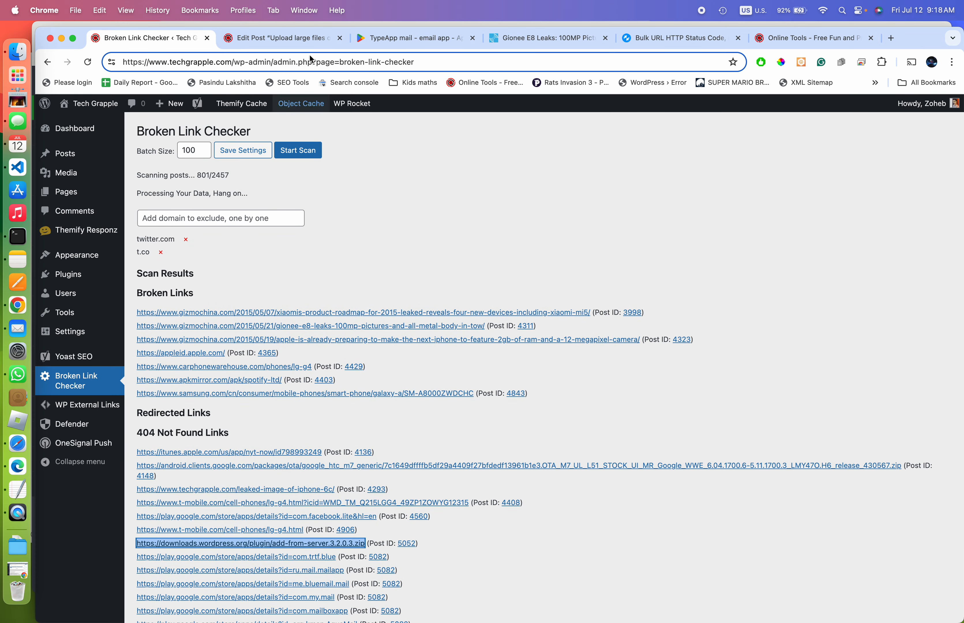
left_click(295, 37)
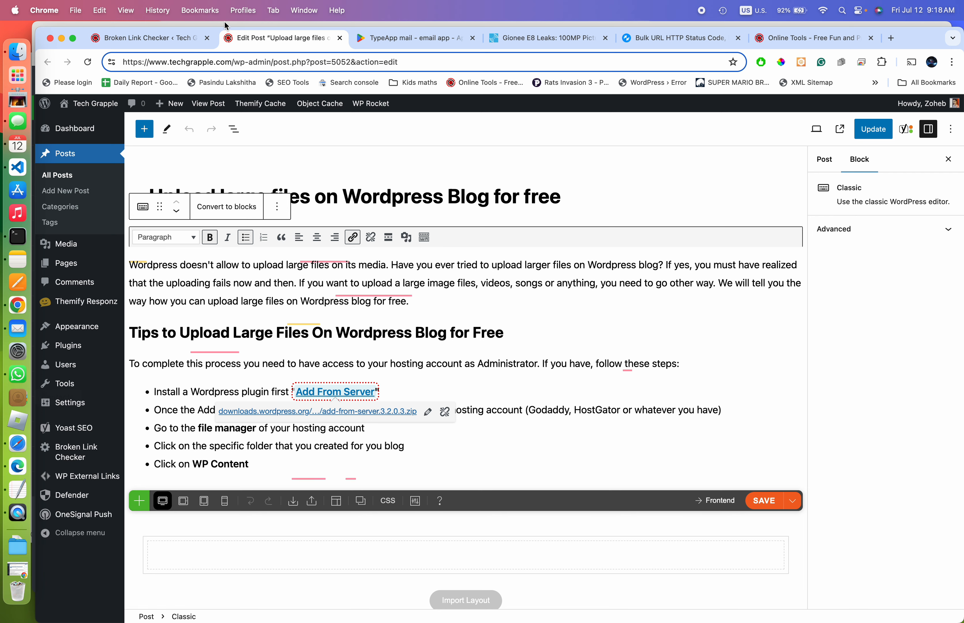
left_click(142, 38)
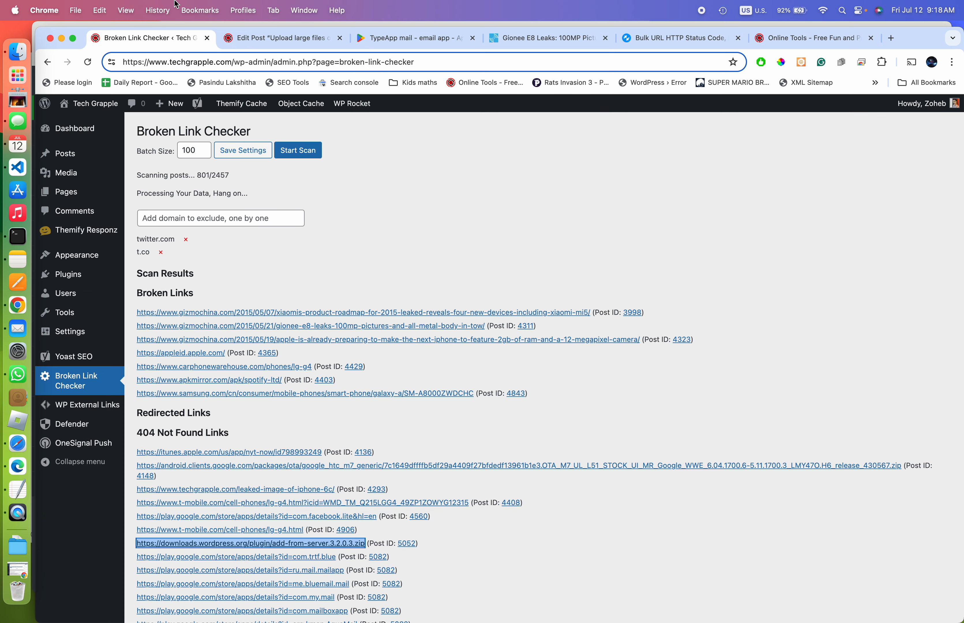